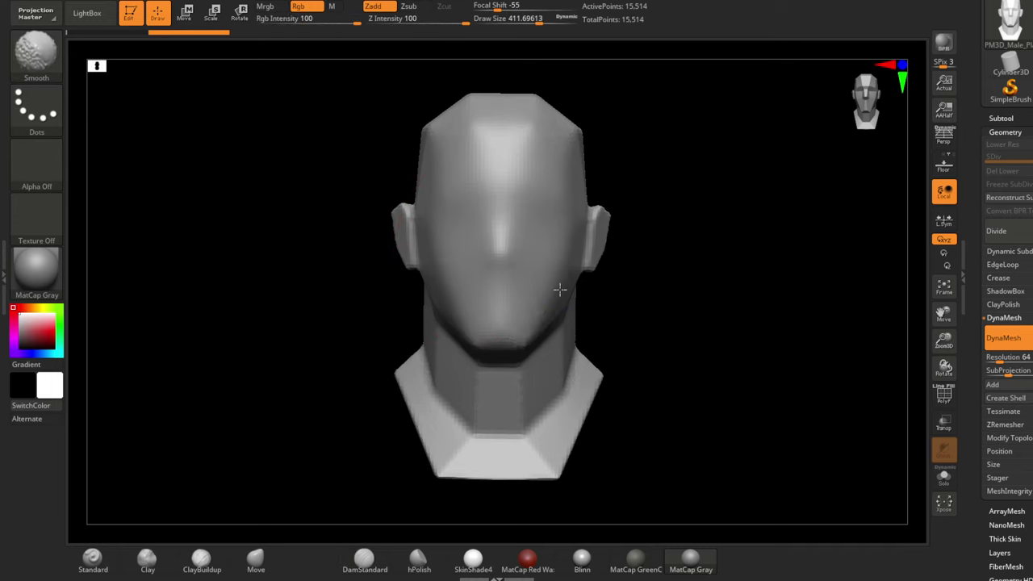
Smooth the faceted head and trim away the neck and shoulder base.
shift+drag(404, 231, 443, 363)
drag(339, 363, 484, 355)
mouse_move(530, 380)
ctrl+shift+mouse_down()
mouse_move(493, 330)
mouse_move(404, 316)
mouse_move(242, 316)
mouse_move(448, 304)
mouse_move(371, 307)
ctrl+shift+mouse_up()
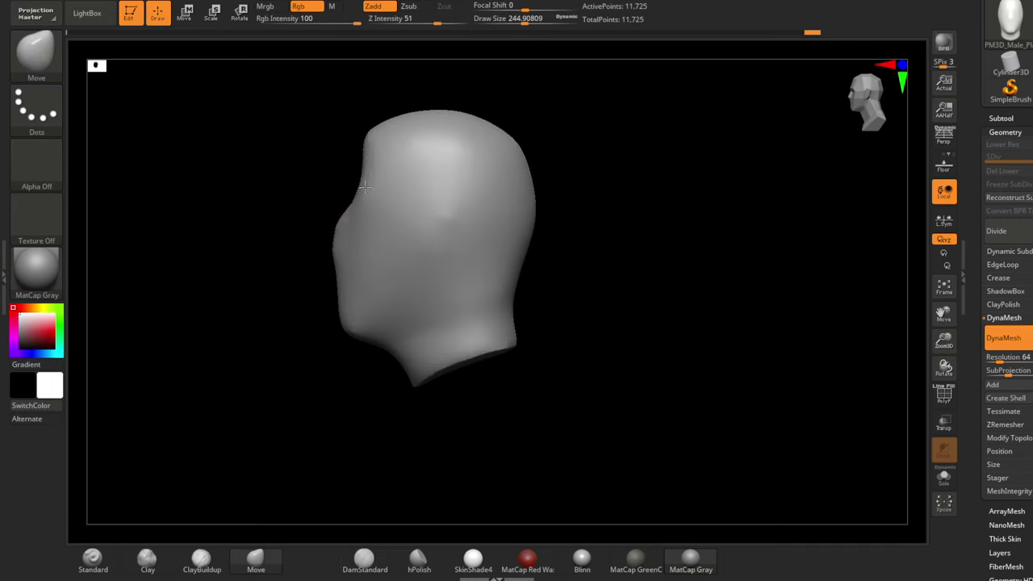
Mask part of the head and pull it into a tall cartoon blob with a bulging upper side.
ctrl+drag(427, 129, 420, 259)
drag(452, 161, 434, 117)
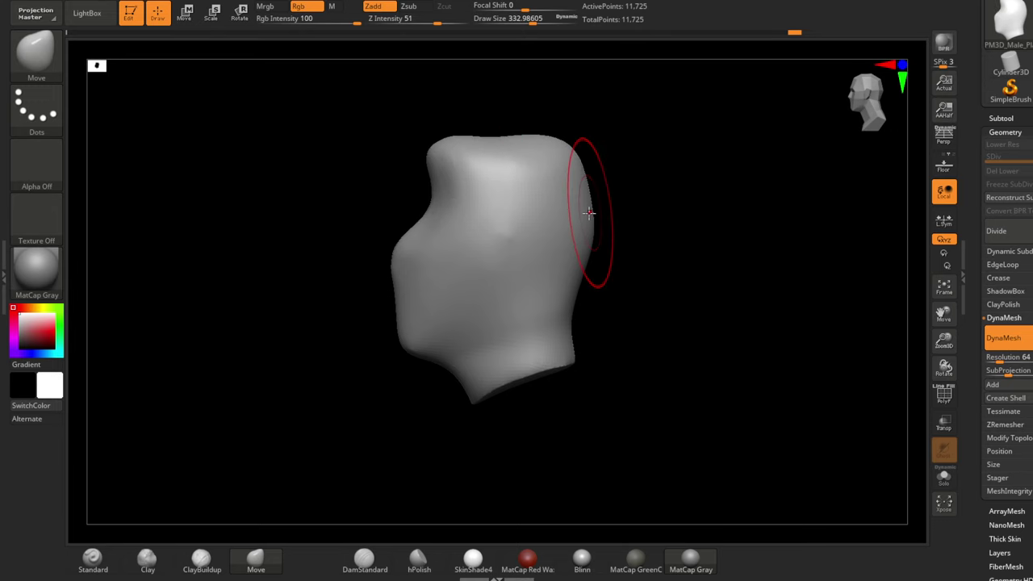
drag(579, 184, 591, 181)
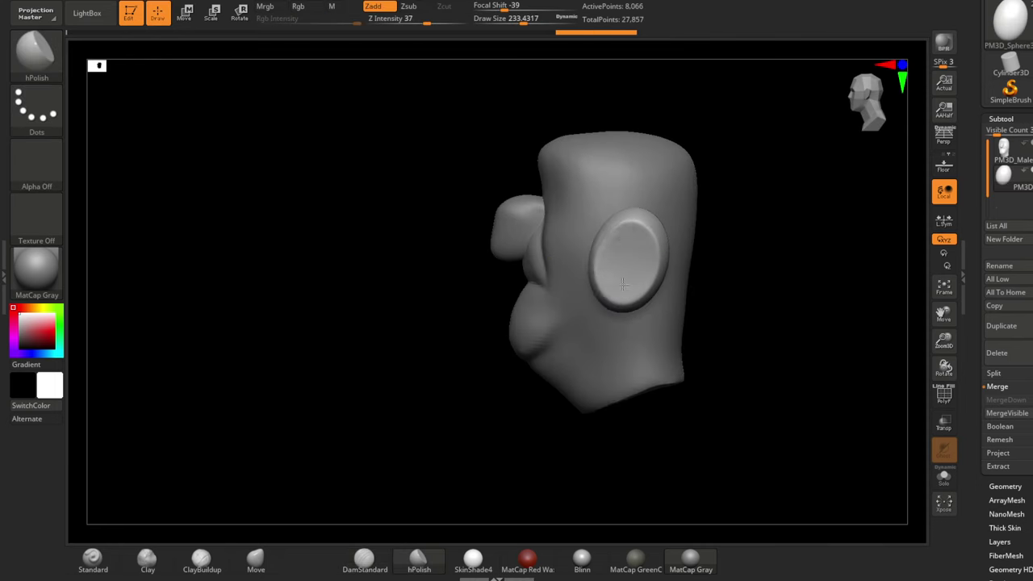
Sculpt a curved ridge inside the ear disc, then enlarge the brush for broader shaping.
drag(617, 247, 634, 238)
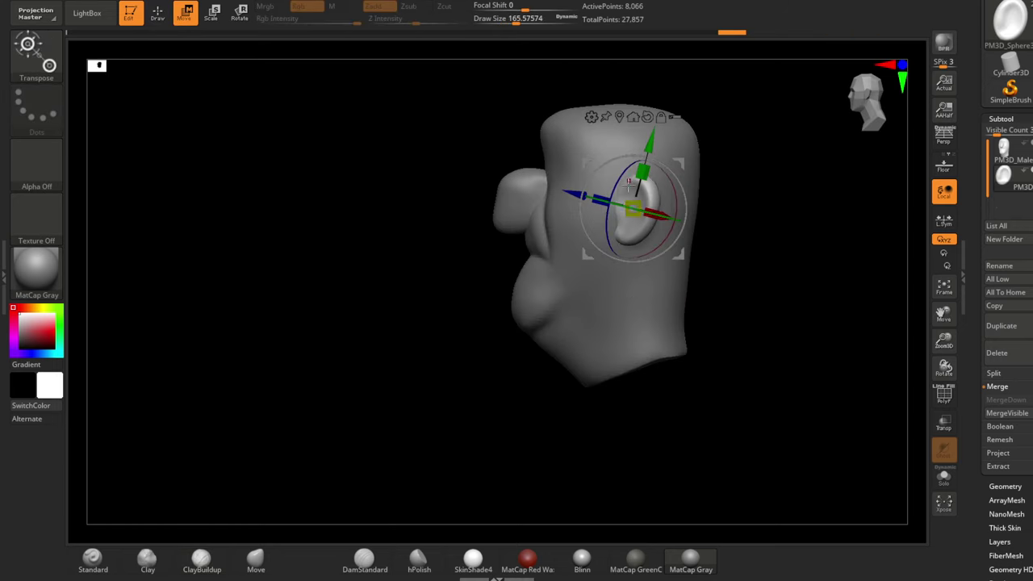
key(q)
key(space)
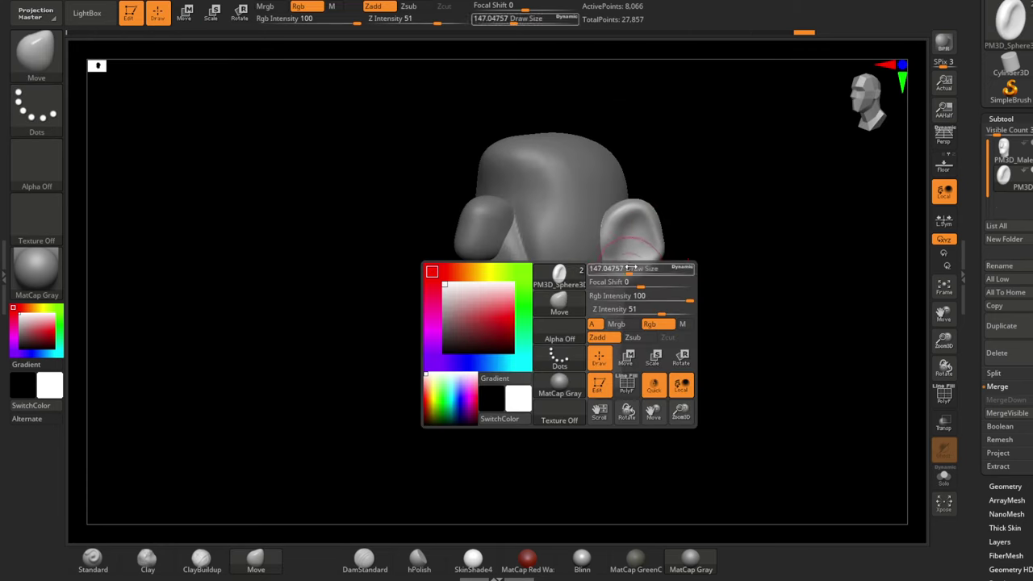
drag(632, 268, 635, 268)
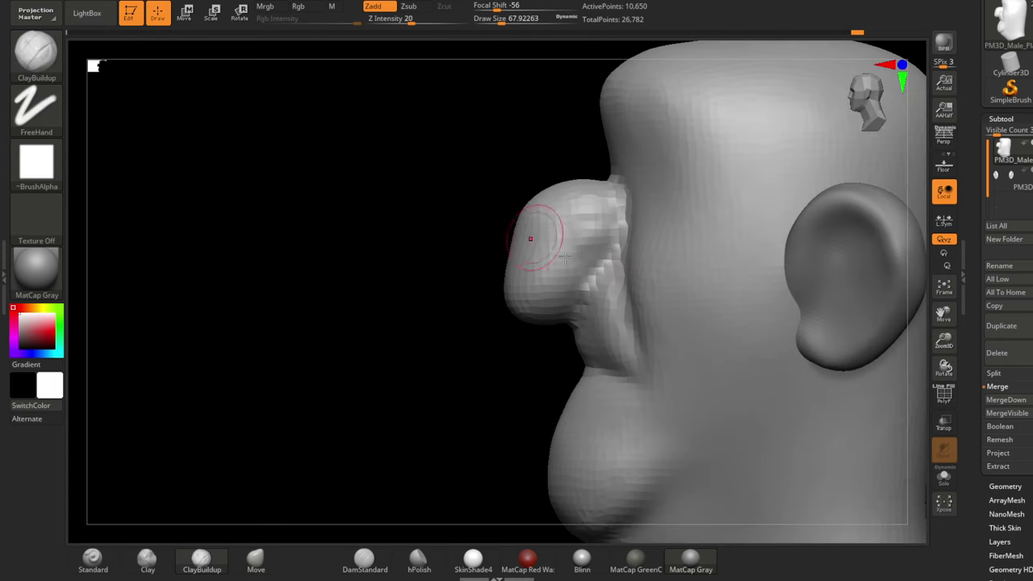
Build up clay on the nose and pull the nose bridge up into a smooth slope.
drag(602, 234, 607, 253)
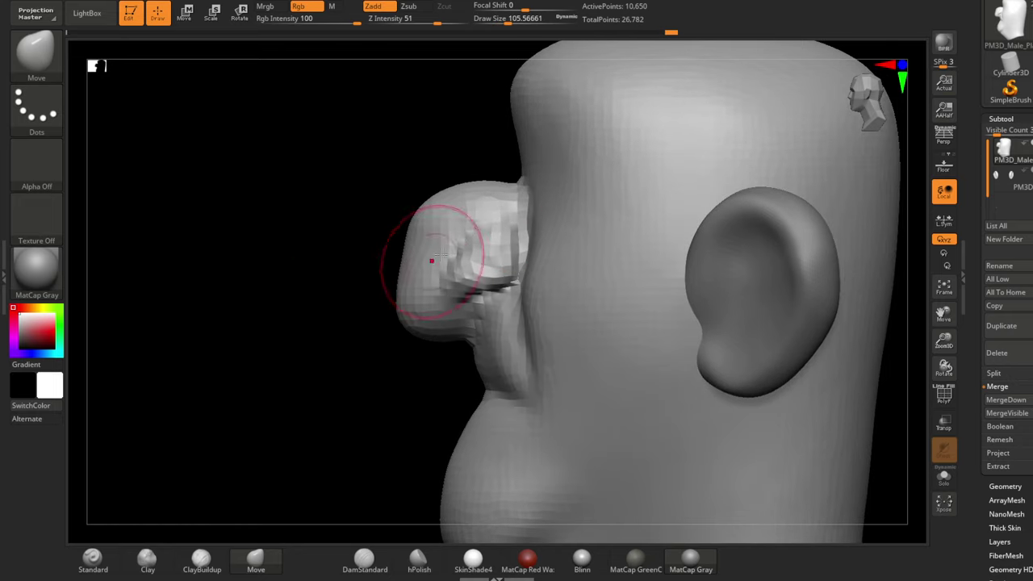
key(space)
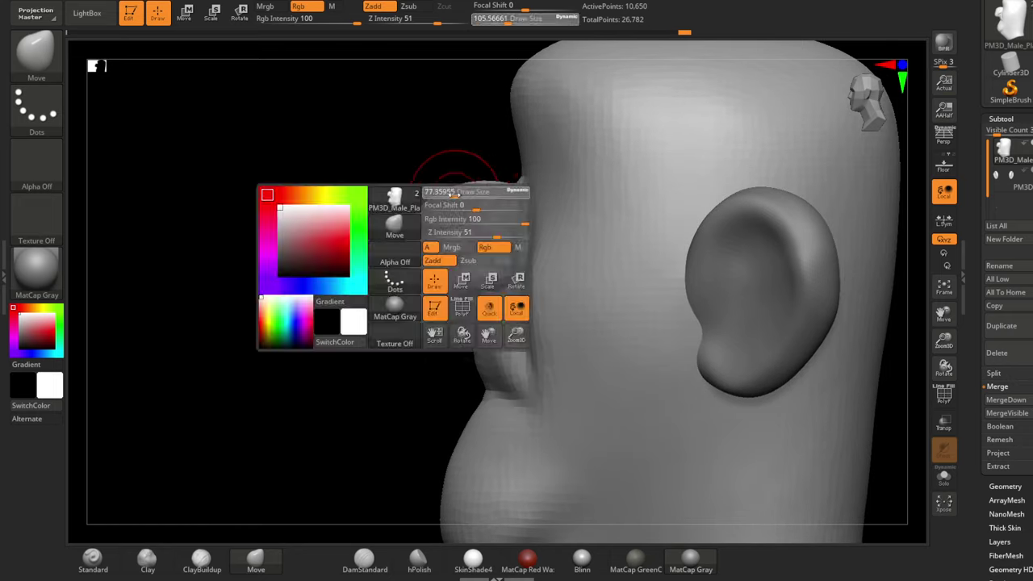
drag(508, 162, 515, 108)
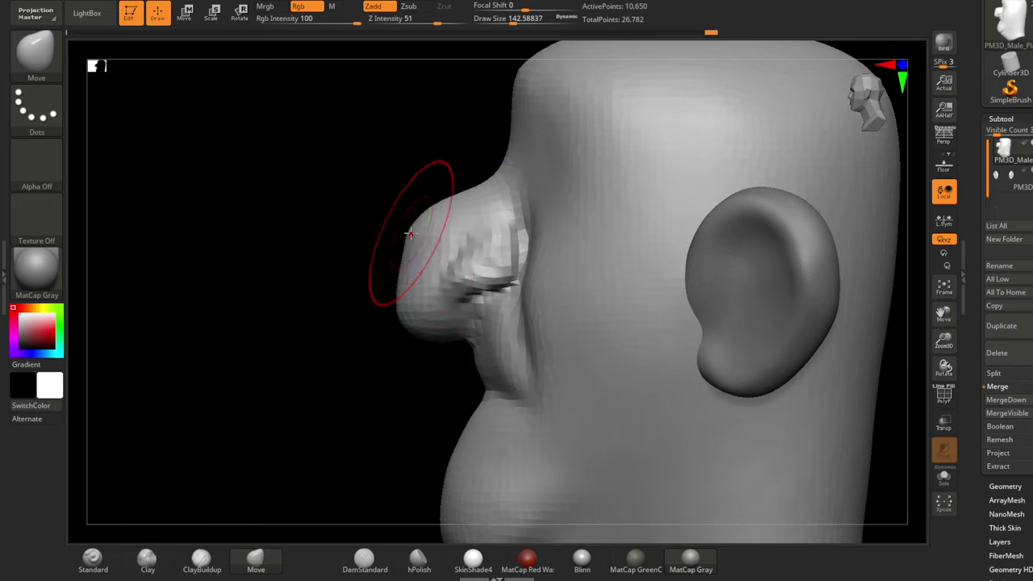
mouse_move(404, 212)
mouse_down()
mouse_move(398, 296)
mouse_move(451, 291)
mouse_up()
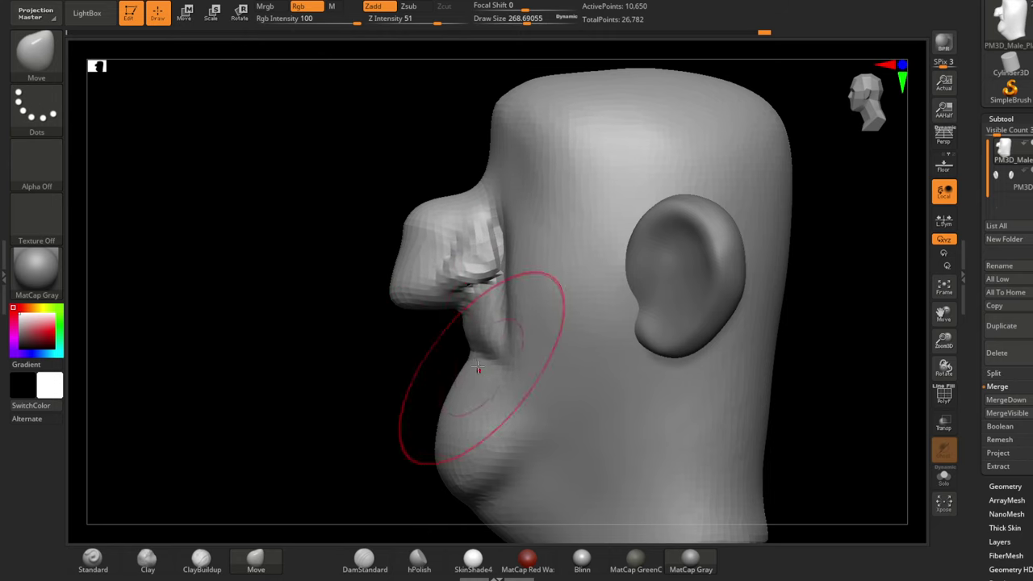
With a larger brush, smooth and build up clay at the bottom of the neck.
key(space)
drag(436, 341, 476, 343)
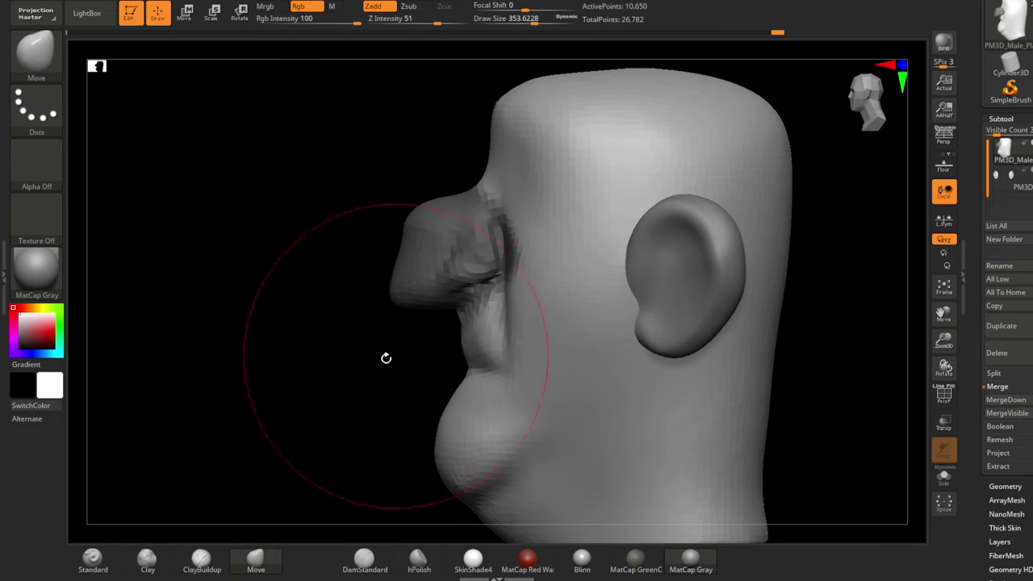
drag(387, 358, 465, 409)
key(space)
mouse_move(368, 350)
mouse_down()
mouse_move(557, 339)
mouse_move(507, 196)
mouse_up()
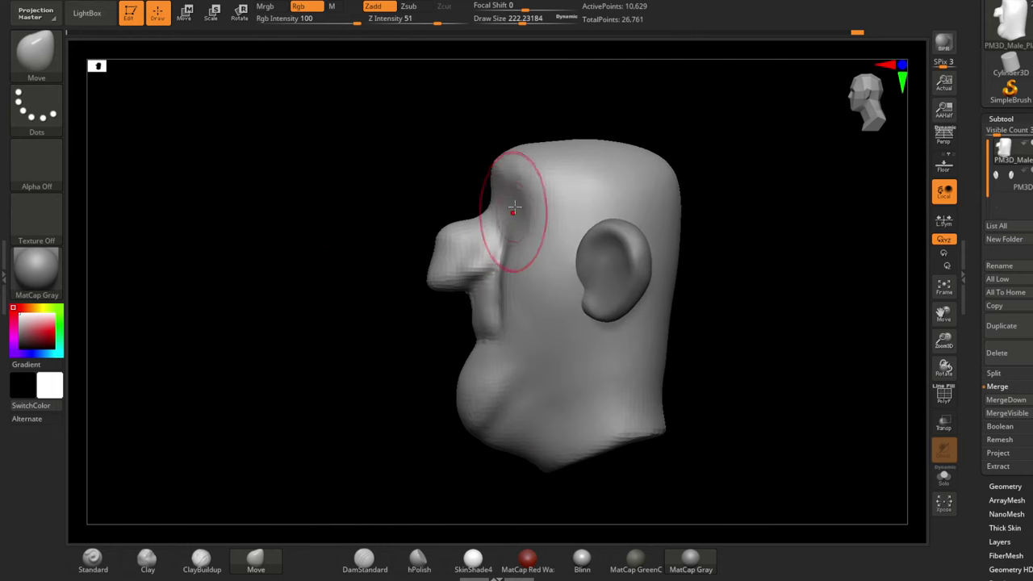
mouse_move(457, 407)
mouse_down()
mouse_move(527, 368)
mouse_move(540, 427)
mouse_move(503, 380)
mouse_up()
drag(575, 394, 493, 394)
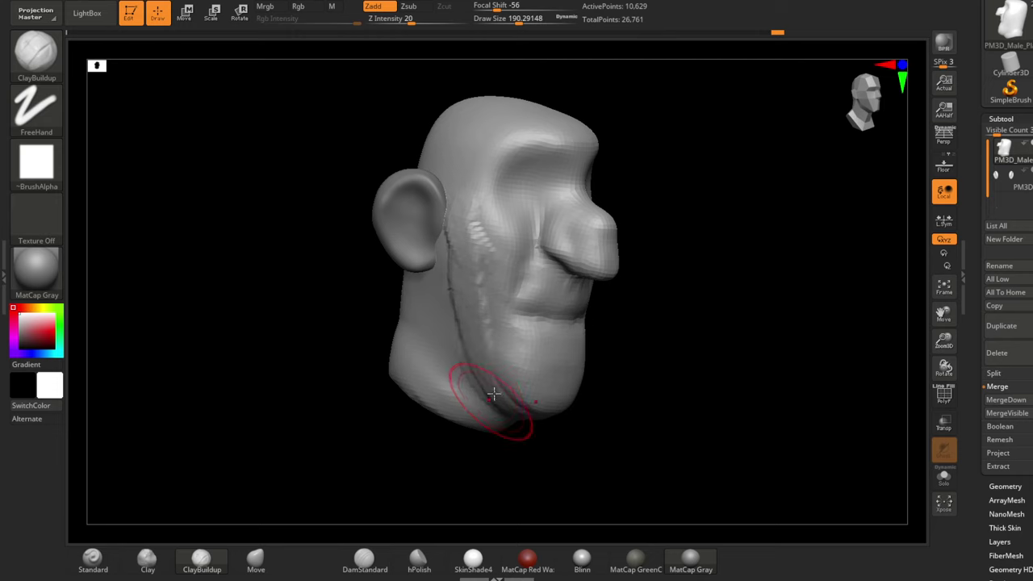
drag(449, 275, 403, 392)
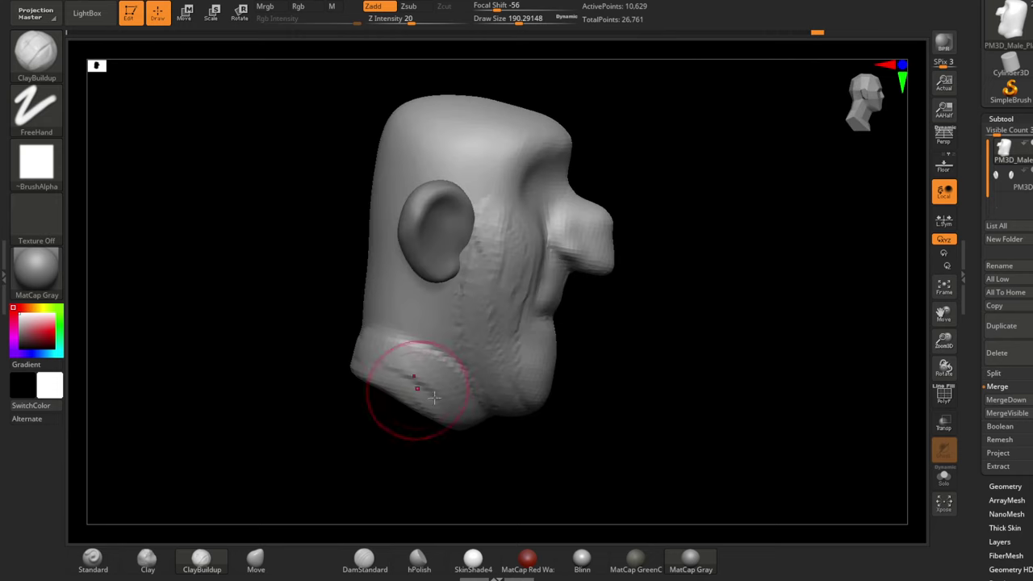
mouse_move(355, 315)
mouse_down()
mouse_move(415, 392)
mouse_move(357, 302)
mouse_move(454, 293)
mouse_move(261, 266)
mouse_move(542, 253)
mouse_move(279, 242)
mouse_move(397, 302)
mouse_up()
key(b)
key(m)
key(v)
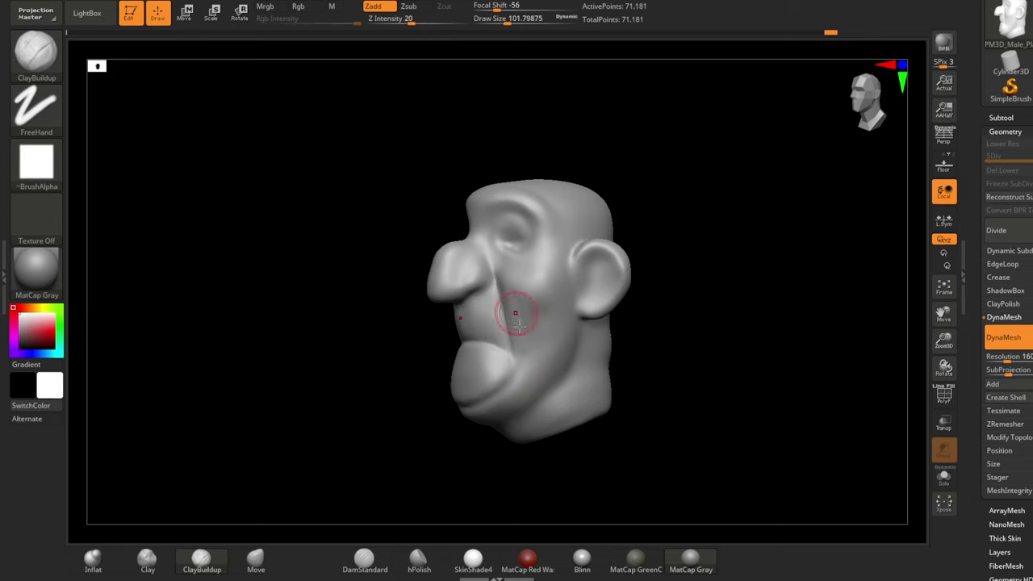
Smooth the cheek creases and eye sockets, then move and scale the eyeball sphere into the socket.
shift+drag(509, 237, 551, 333)
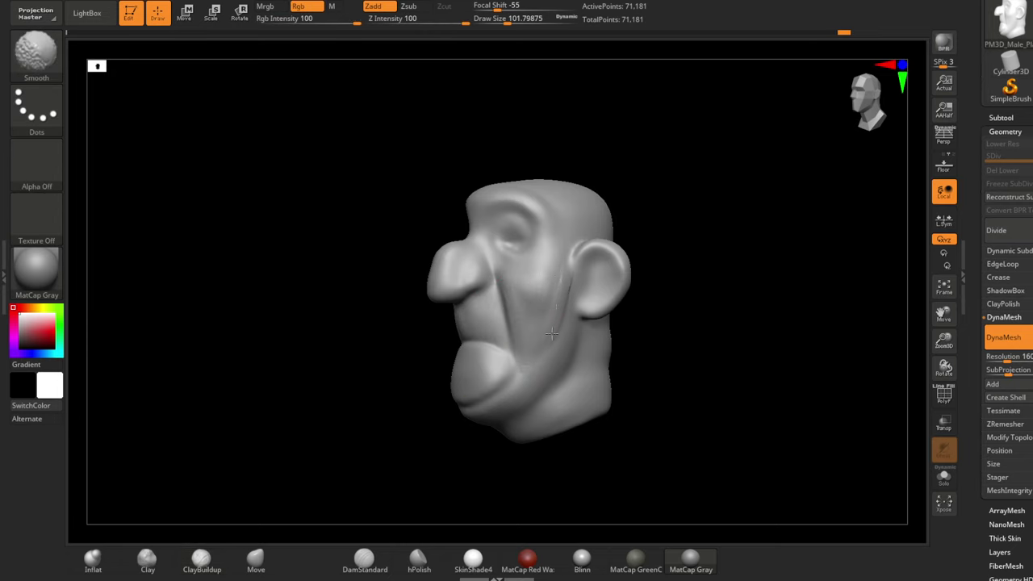
drag(440, 196, 464, 187)
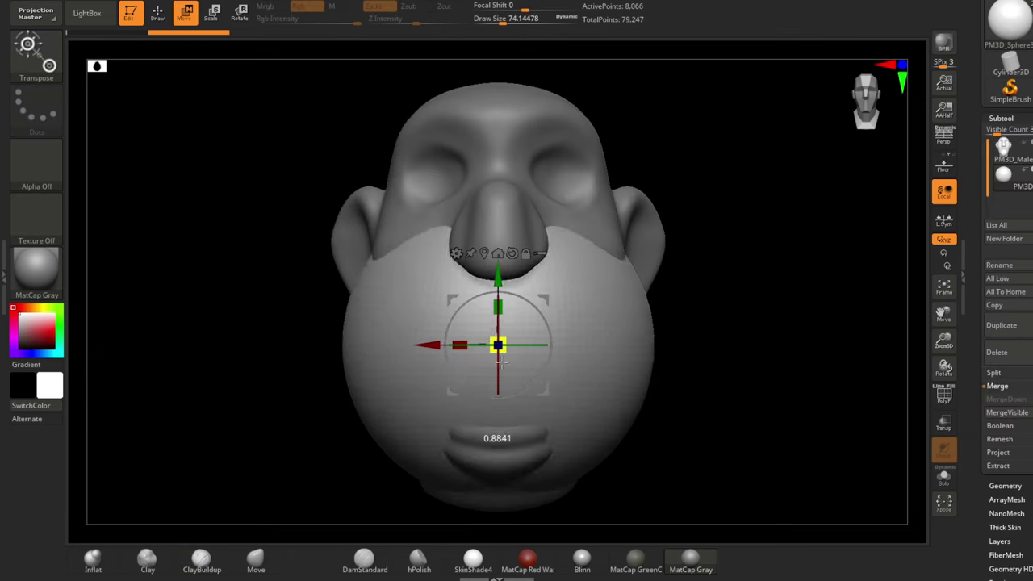
drag(562, 175, 526, 172)
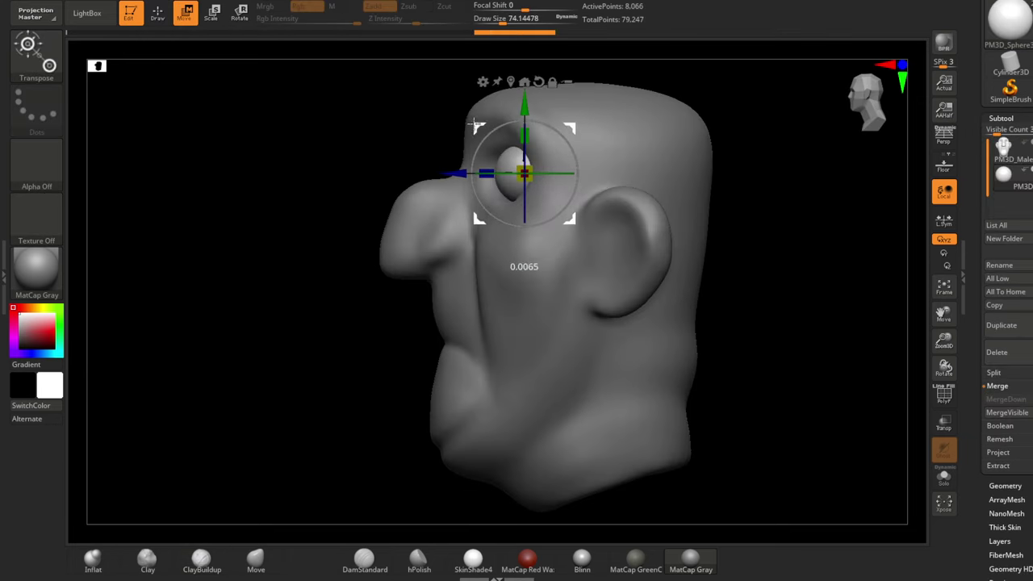
drag(387, 160, 510, 168)
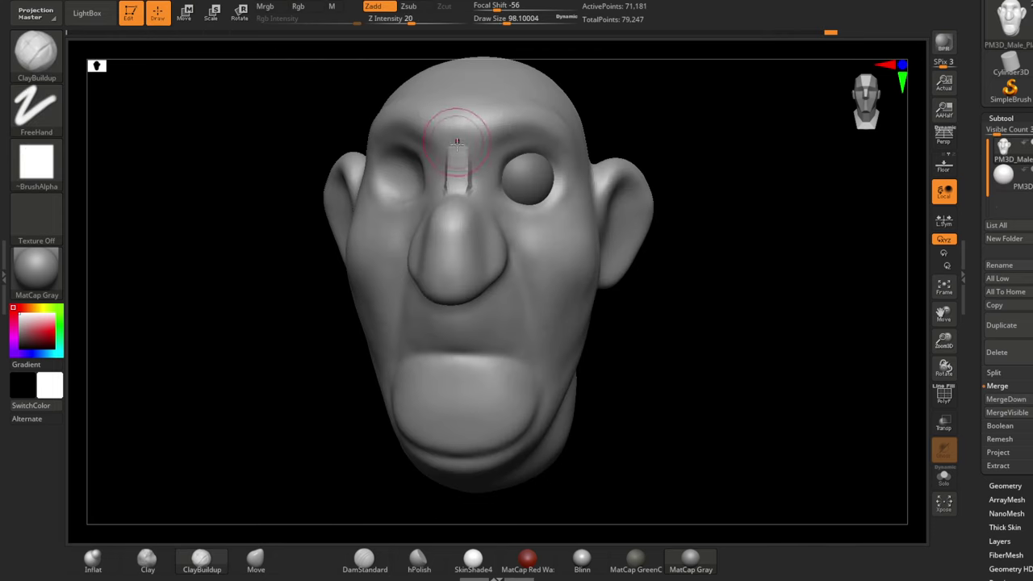
Carve grooves along the nose bridge, then switch to the Move brush.
drag(457, 199, 479, 184)
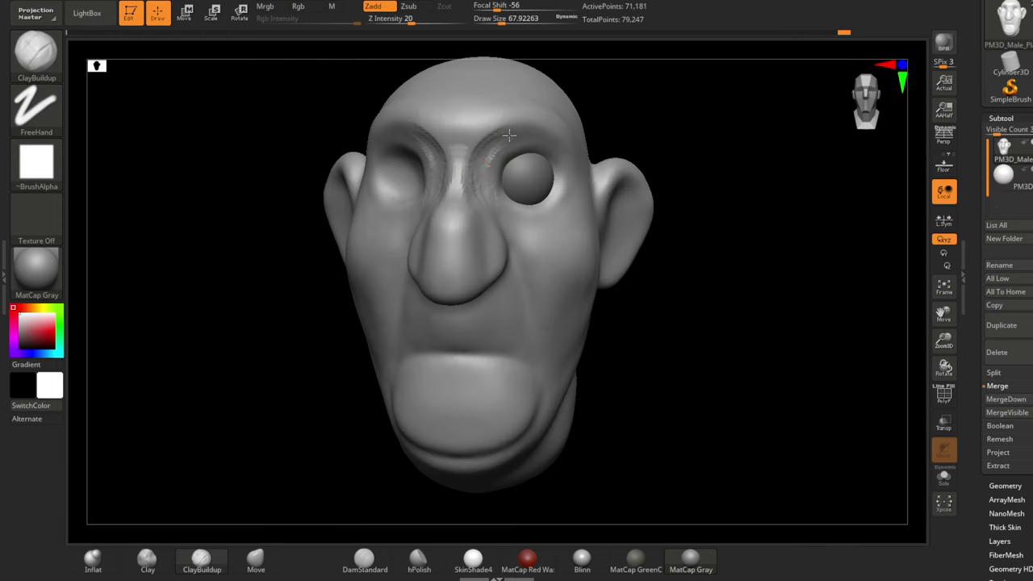
click(255, 557)
drag(435, 161, 444, 167)
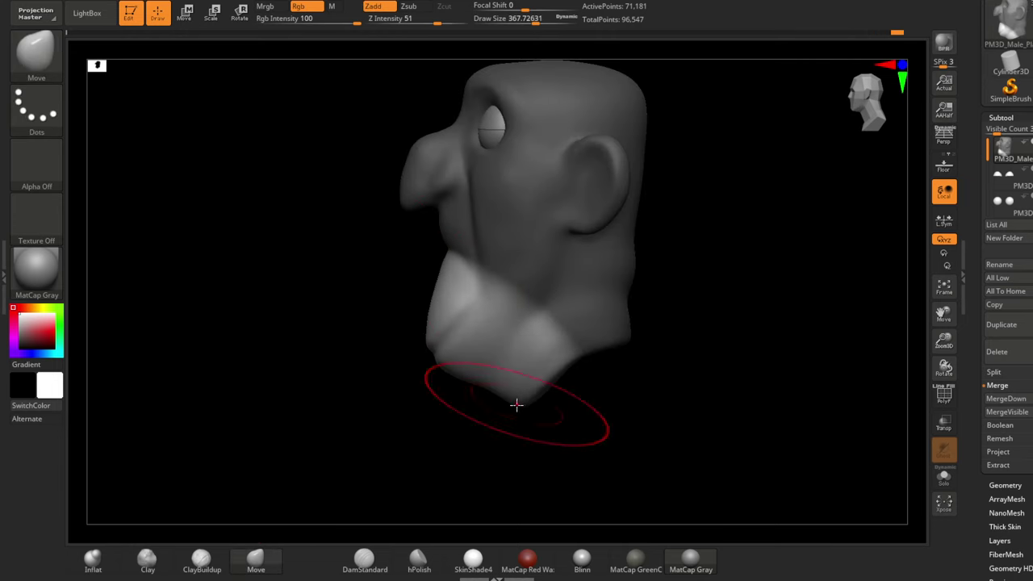
Pull the lower neck outward, then mask and hPolish the neck's bottom cut flat.
ctrl+click(517, 404)
drag(578, 358, 584, 372)
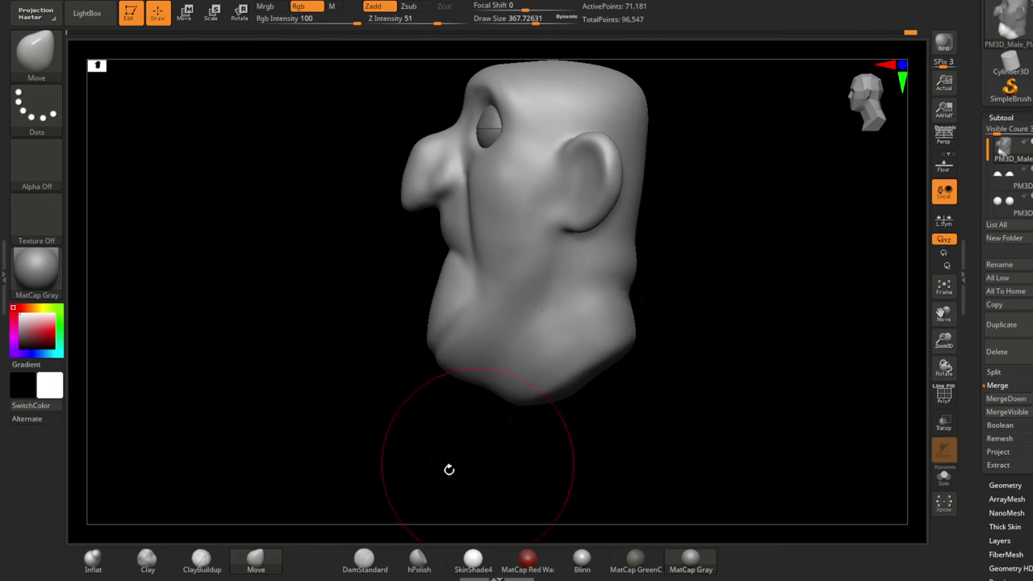
drag(447, 470, 373, 105)
key(b)
key(h)
key(p)
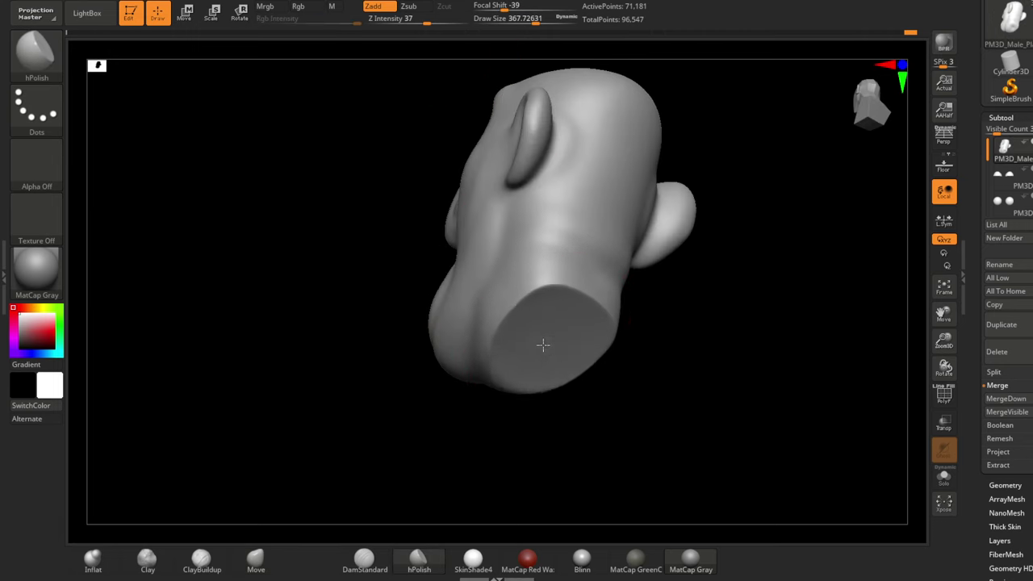
drag(565, 318, 269, 233)
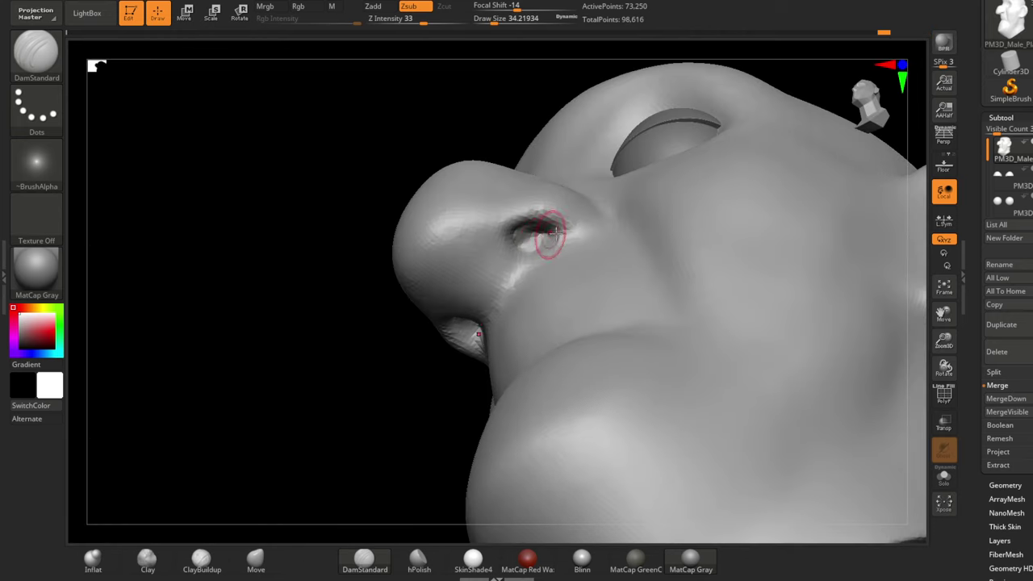
Build up clay beside the nostril and on the cheek next to the nose.
right_drag(555, 232, 590, 253)
click(201, 556)
drag(572, 208, 598, 228)
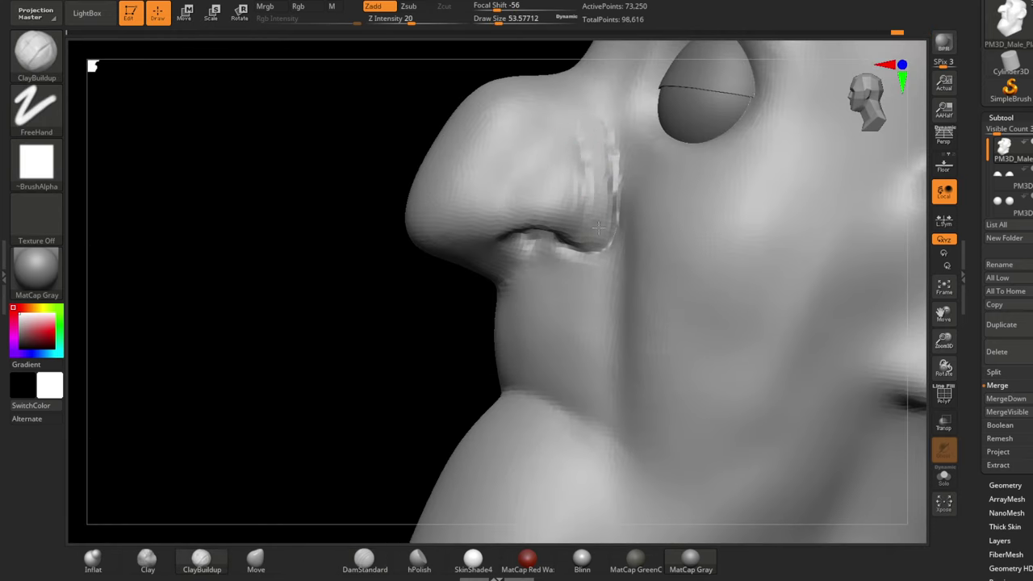
drag(586, 149, 592, 154)
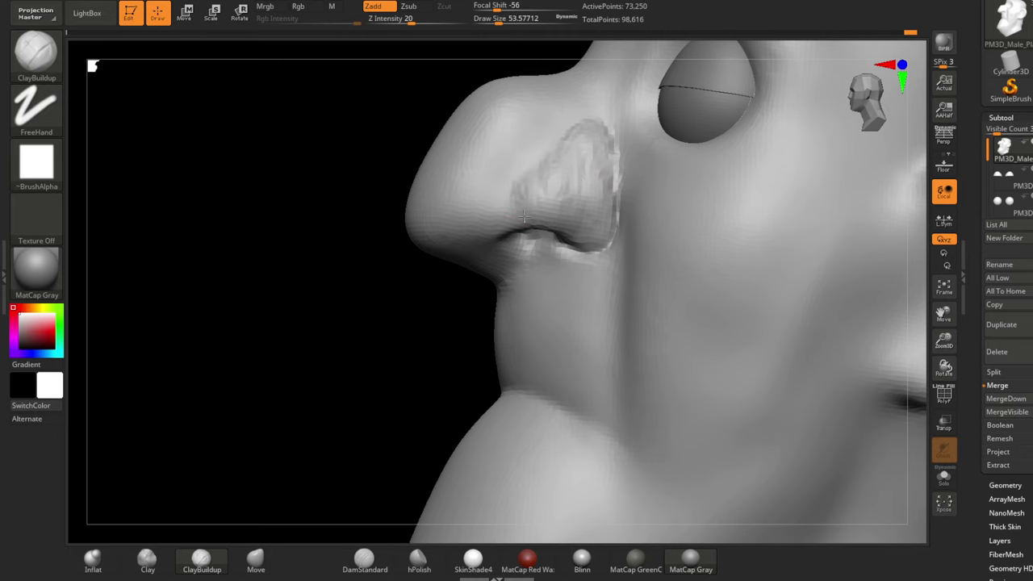
mouse_move(513, 216)
right_down()
mouse_move(396, 358)
mouse_move(196, 311)
mouse_move(345, 216)
mouse_move(300, 334)
mouse_move(115, 396)
right_up()
Deepen the crease beside the nose with the crease-carving brush.
click(92, 556)
mouse_move(242, 404)
right_down()
mouse_move(346, 208)
mouse_move(167, 242)
mouse_move(516, 363)
right_up()
click(364, 557)
drag(474, 217, 517, 399)
right_drag(528, 425, 499, 194)
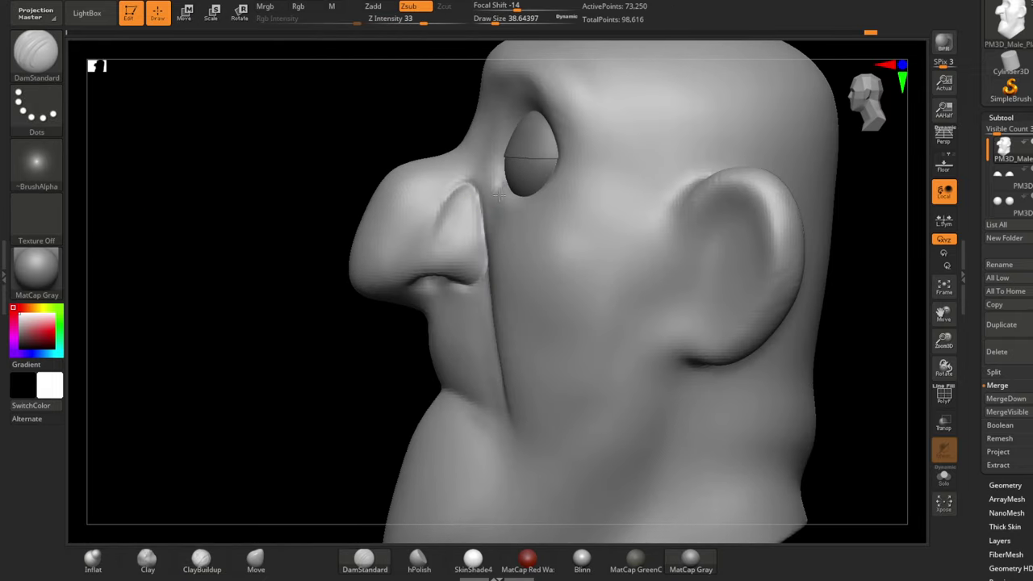
Smooth the cheek below the eye.
mouse_move(520, 74)
right_down()
mouse_move(191, 157)
mouse_move(210, 452)
right_up()
click(201, 556)
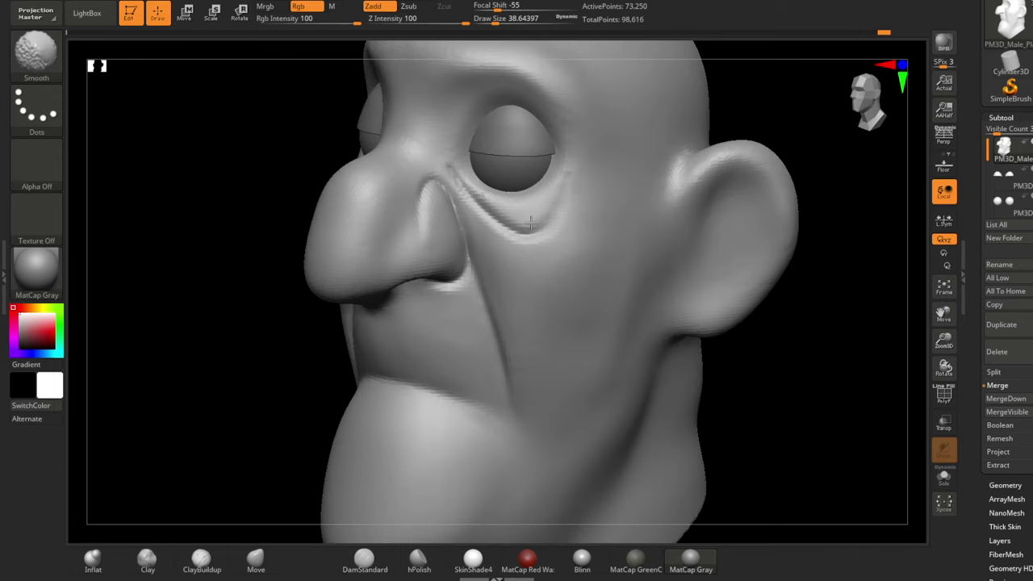
key(shift)
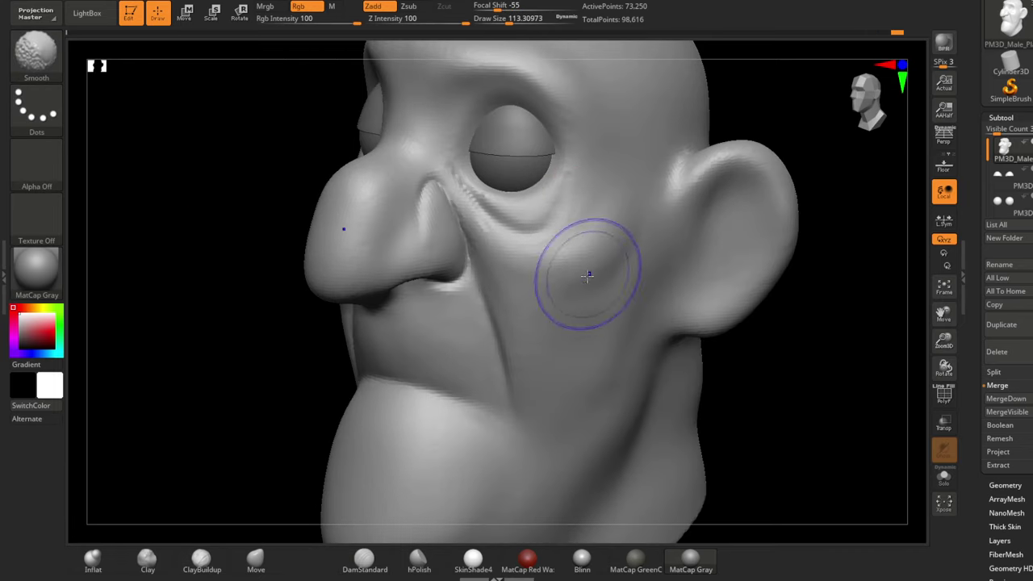
alt+right_drag(521, 173, 545, 239)
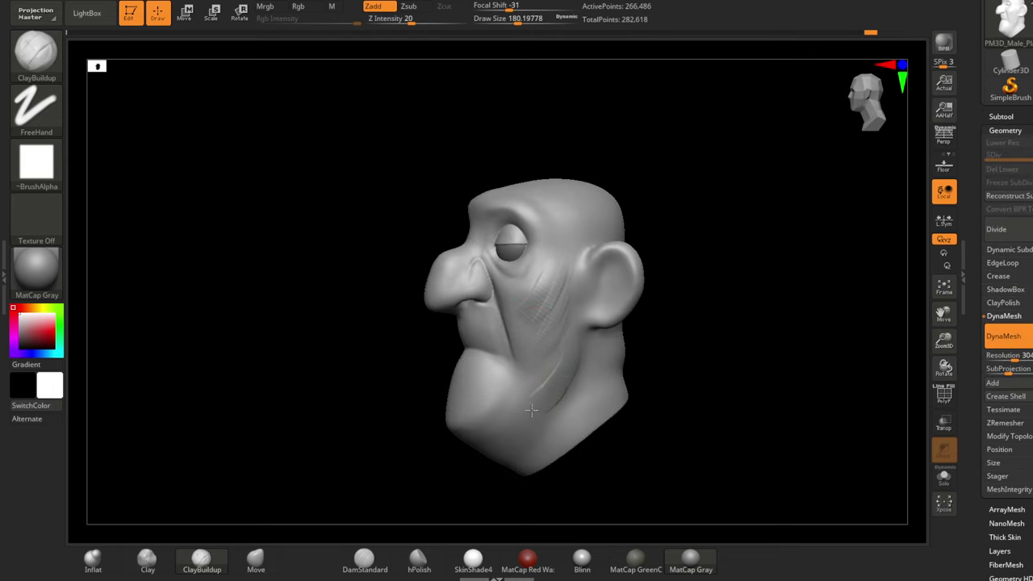
Reshape the jaw with the Move brush and smooth its surface from a three-quarter view.
key(shift)
mouse_move(519, 323)
right_down()
mouse_move(422, 415)
mouse_move(358, 426)
right_up()
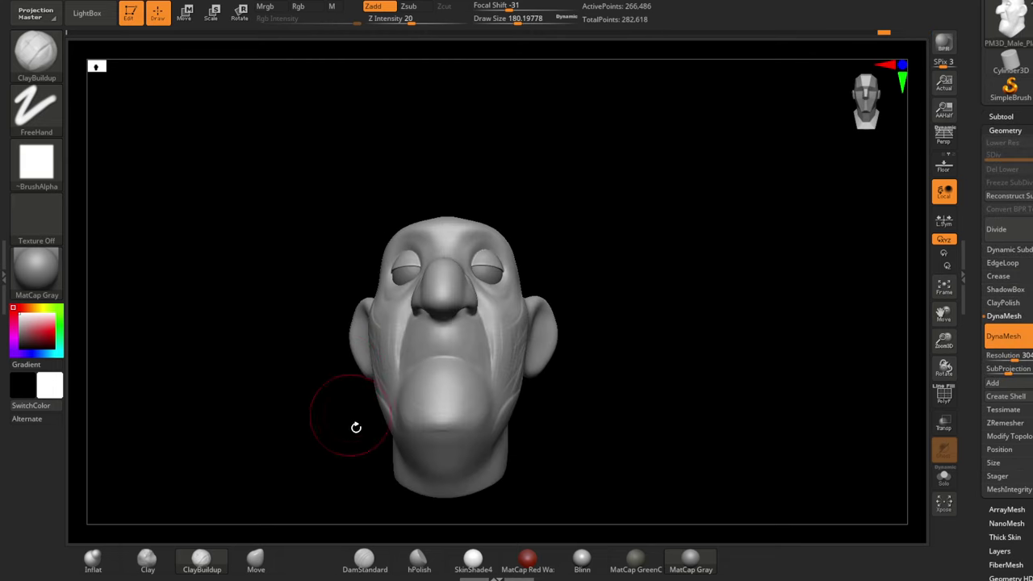
click(364, 558)
key(space)
drag(357, 417, 377, 427)
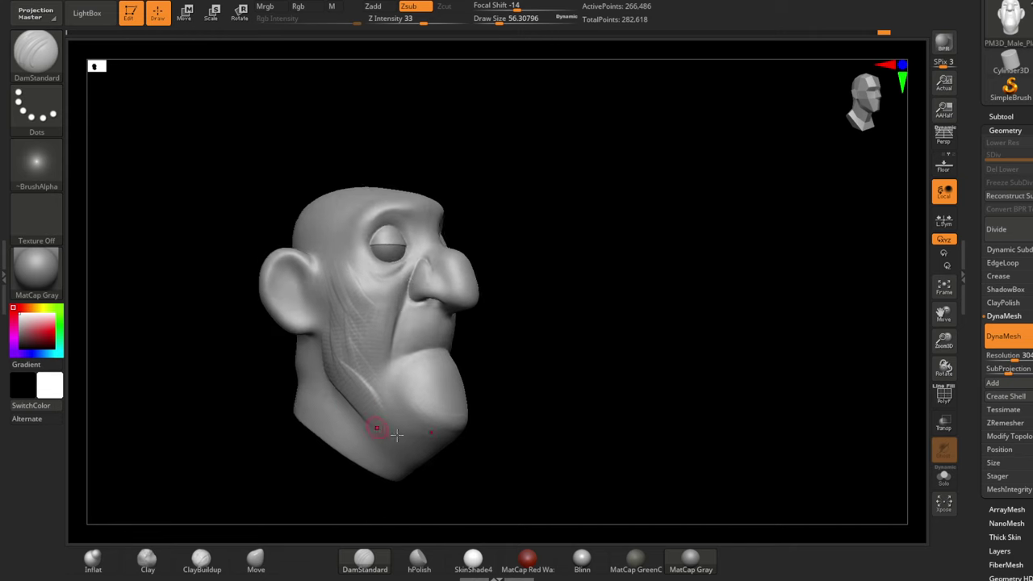
drag(229, 367, 231, 360)
key(space)
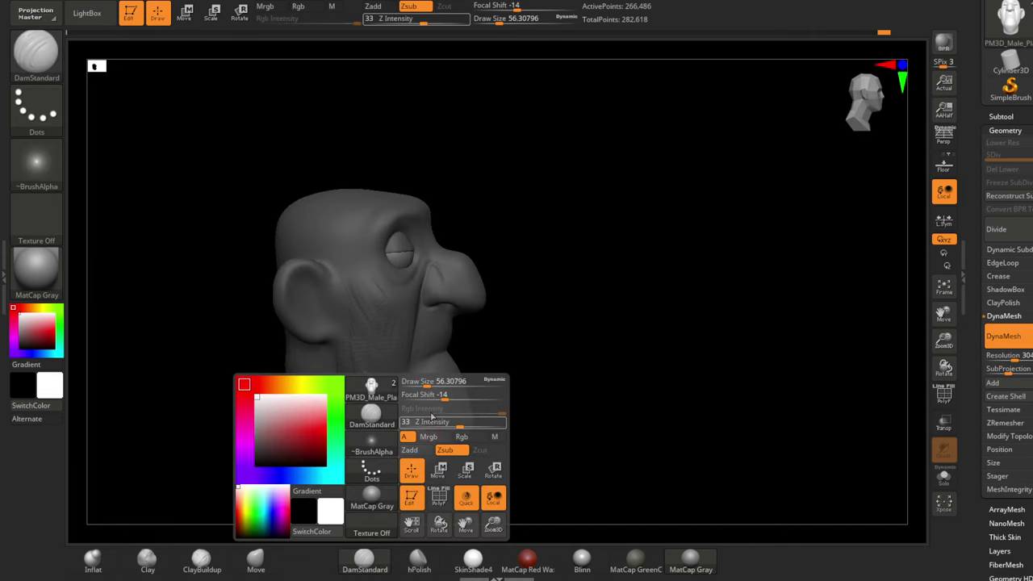
click(255, 557)
mouse_move(443, 450)
alt+right_down()
mouse_move(455, 397)
mouse_move(415, 389)
mouse_move(414, 424)
alt+right_up()
key(shift)
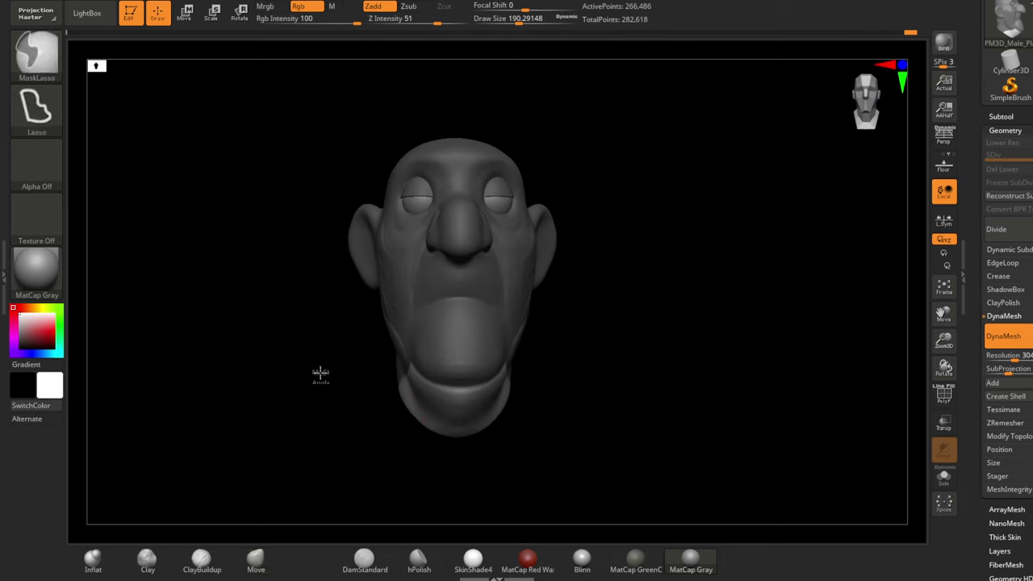
right_drag(320, 371, 471, 377)
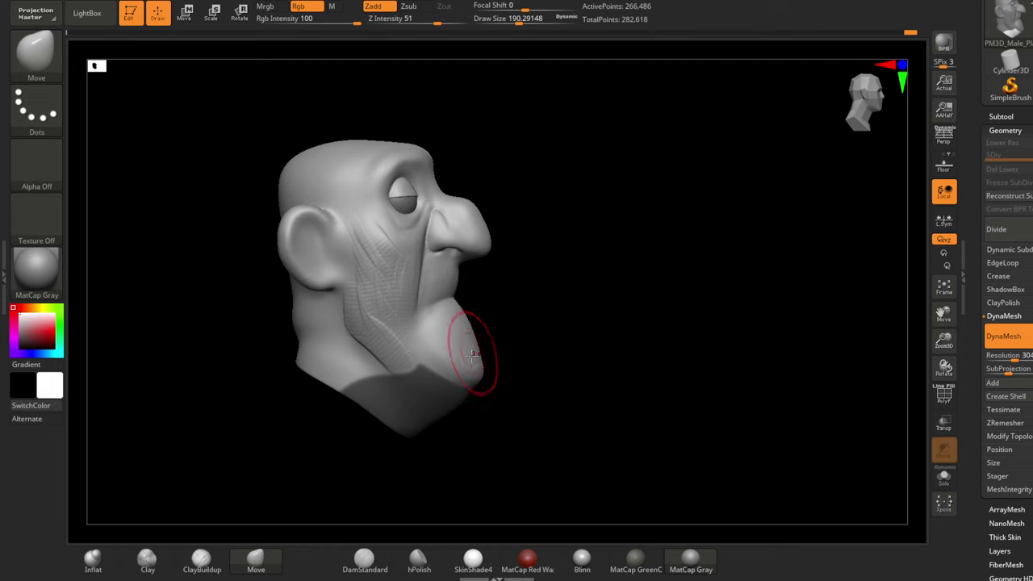
shift+drag(471, 403, 334, 392)
shift+right_drag(335, 392, 424, 365)
Carve a horizontal crease line into the head from a left profile.
mouse_move(392, 234)
shift+right_down()
mouse_move(199, 266)
mouse_move(242, 320)
mouse_move(522, 249)
shift+right_up()
click(364, 558)
key(space)
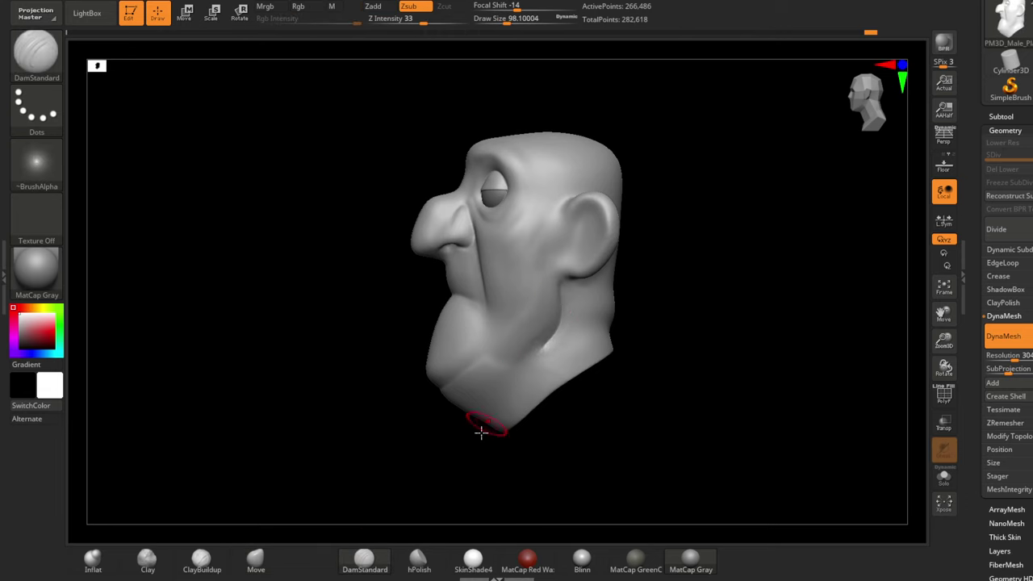
mouse_move(500, 392)
right_down()
mouse_move(481, 382)
mouse_move(446, 403)
mouse_move(492, 411)
mouse_move(360, 376)
mouse_move(364, 267)
mouse_move(524, 379)
right_up()
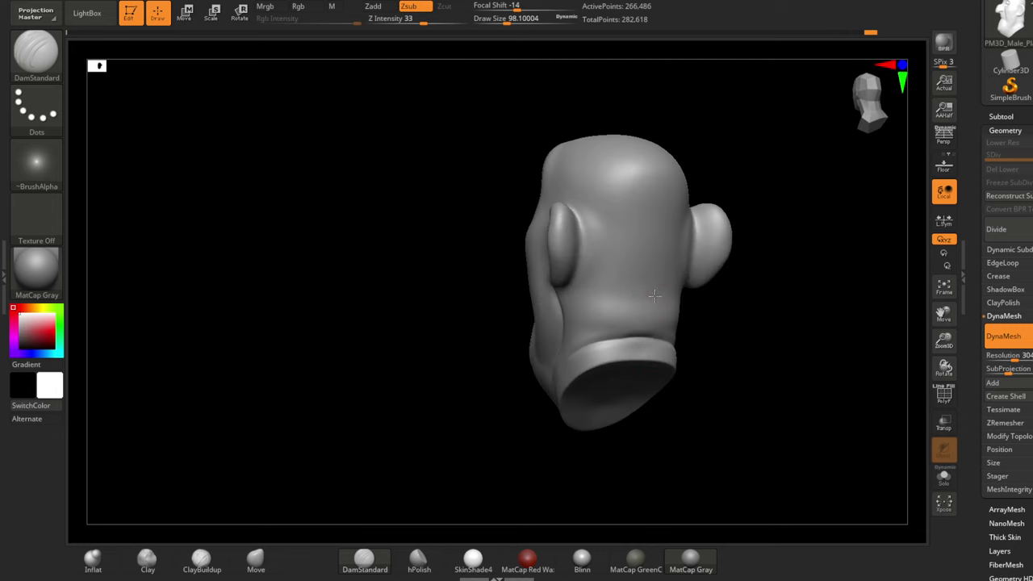
drag(653, 296, 595, 296)
key(shift)
Lasso-mask the lower lip, invert the mask, and reshape the lip with a smaller Move brush.
mouse_move(606, 334)
right_down()
mouse_move(302, 277)
mouse_move(457, 429)
mouse_move(346, 286)
right_up()
ctrl+drag(347, 285, 262, 379)
ctrl+click(218, 346)
click(256, 558)
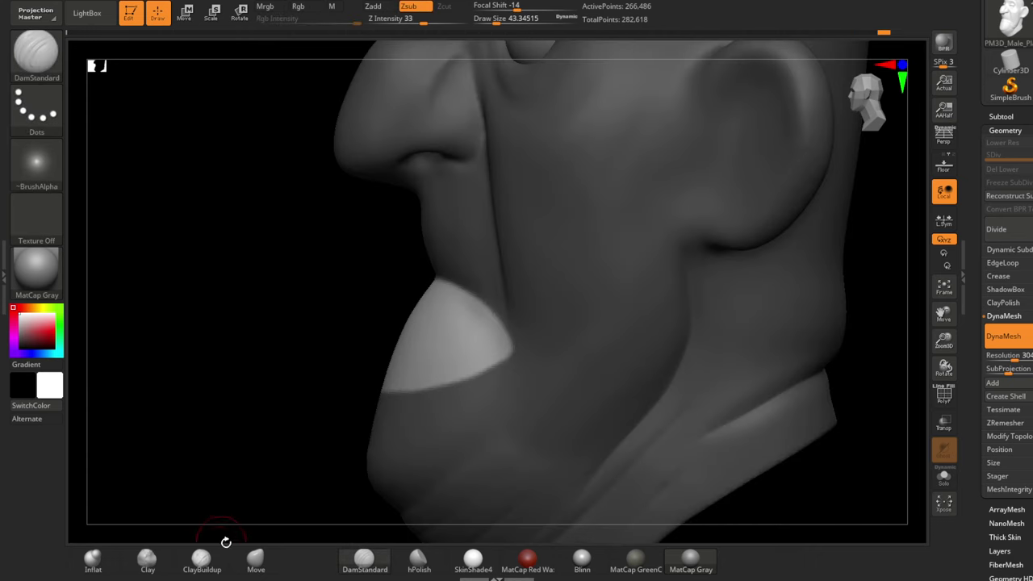
key(space)
mouse_move(455, 300)
right_down()
mouse_move(404, 311)
mouse_move(435, 279)
mouse_move(422, 323)
mouse_move(387, 302)
mouse_move(410, 317)
right_up()
key(space)
mouse_move(341, 320)
right_down()
mouse_move(432, 315)
mouse_move(402, 322)
mouse_move(349, 297)
right_up()
Polish the lower lip flat, then sculpt and soften wrinkle strokes on the cheek.
key(b)
key(h)
key(p)
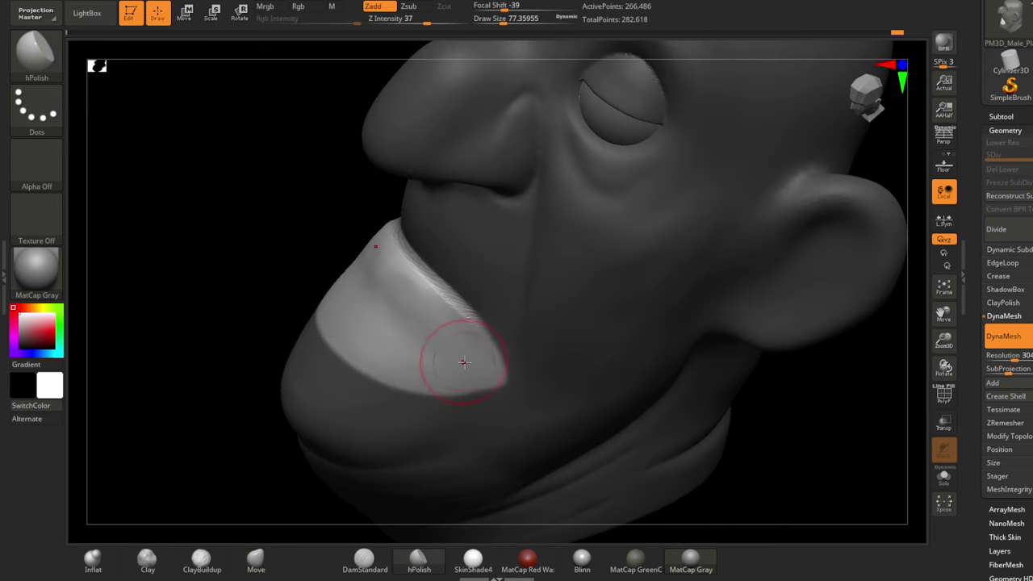
right_drag(452, 331, 288, 270)
key(f)
key(b)
key(c)
key(b)
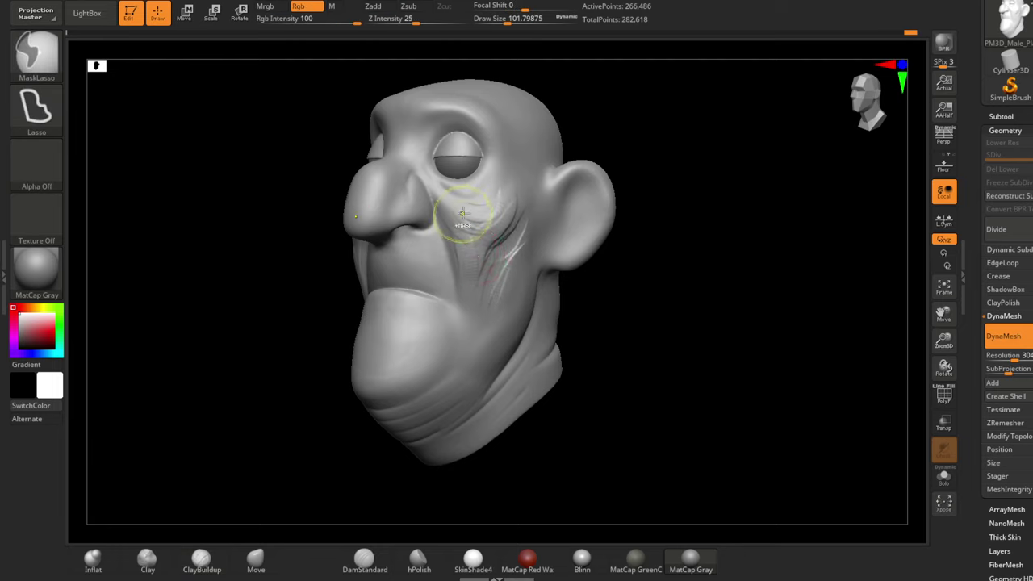
drag(501, 273, 509, 242)
shift+drag(474, 282, 503, 248)
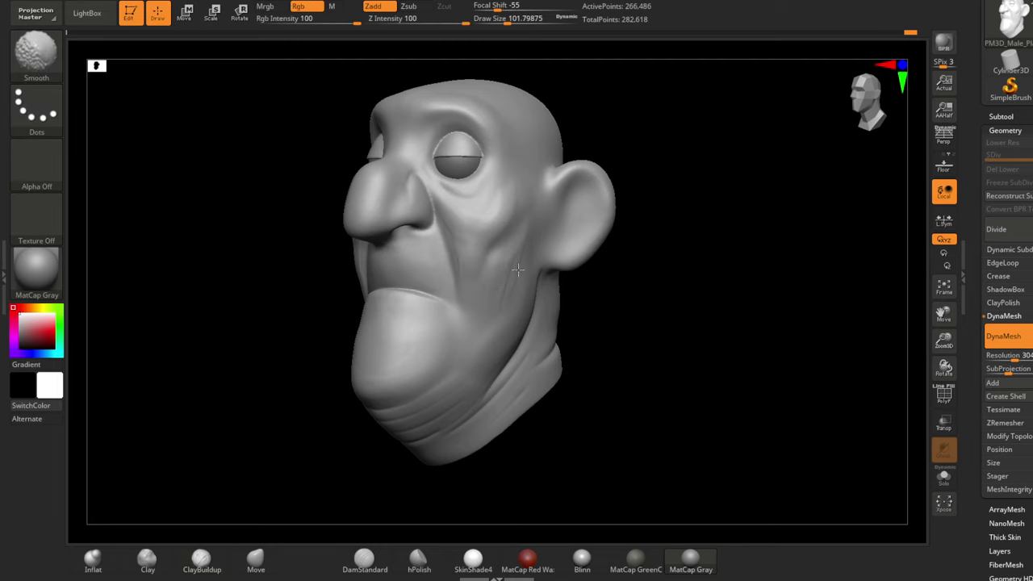
Carve and extend the chin crease beneath the lower lip with DamStandard.
right_drag(518, 270, 370, 387)
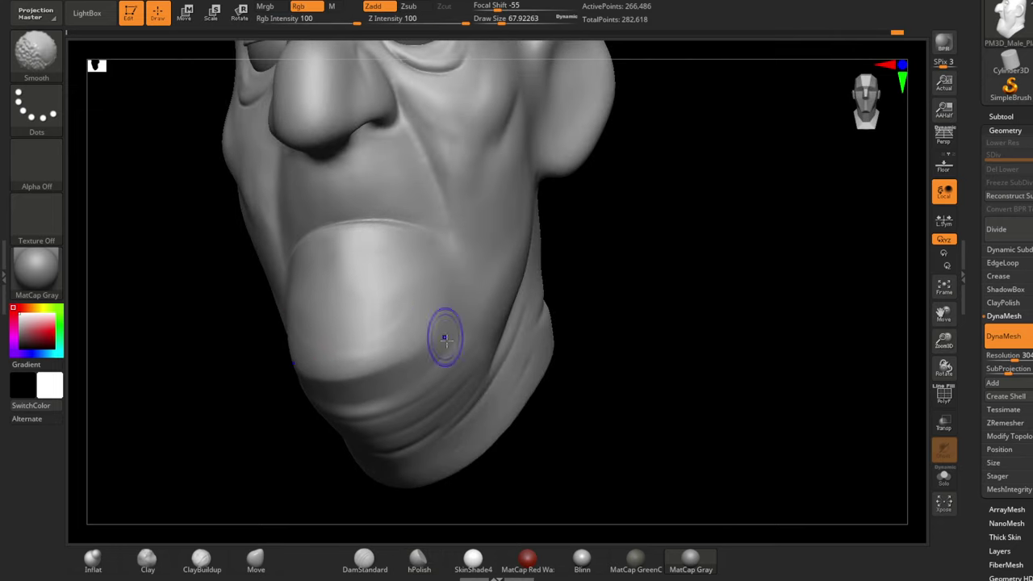
right_drag(203, 398, 218, 451)
click(365, 559)
right_drag(339, 508, 265, 363)
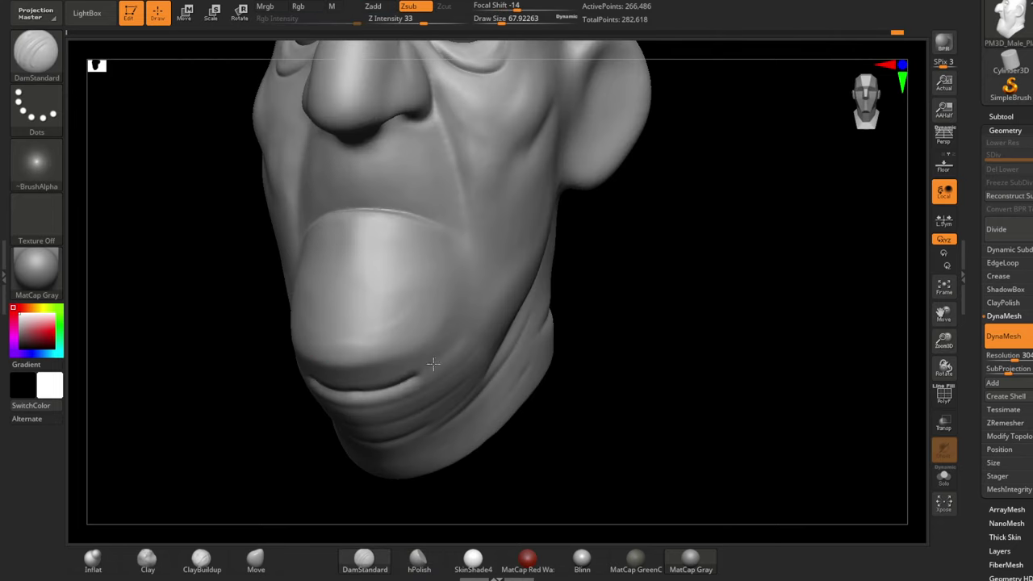
drag(433, 364, 440, 356)
drag(346, 393, 445, 323)
drag(415, 377, 307, 387)
mouse_move(306, 387)
right_down()
mouse_move(239, 385)
mouse_move(292, 384)
right_up()
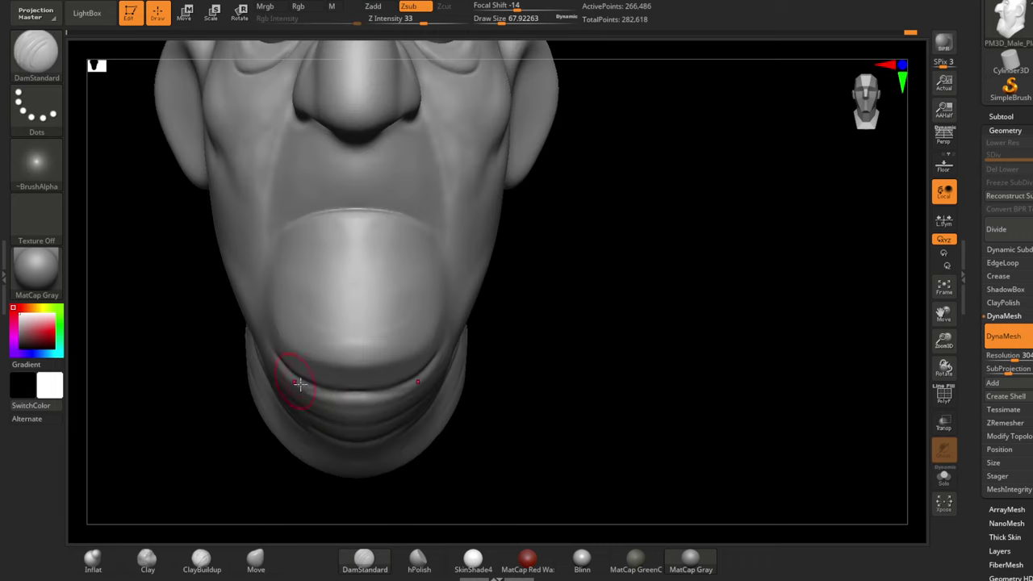
key(shift)
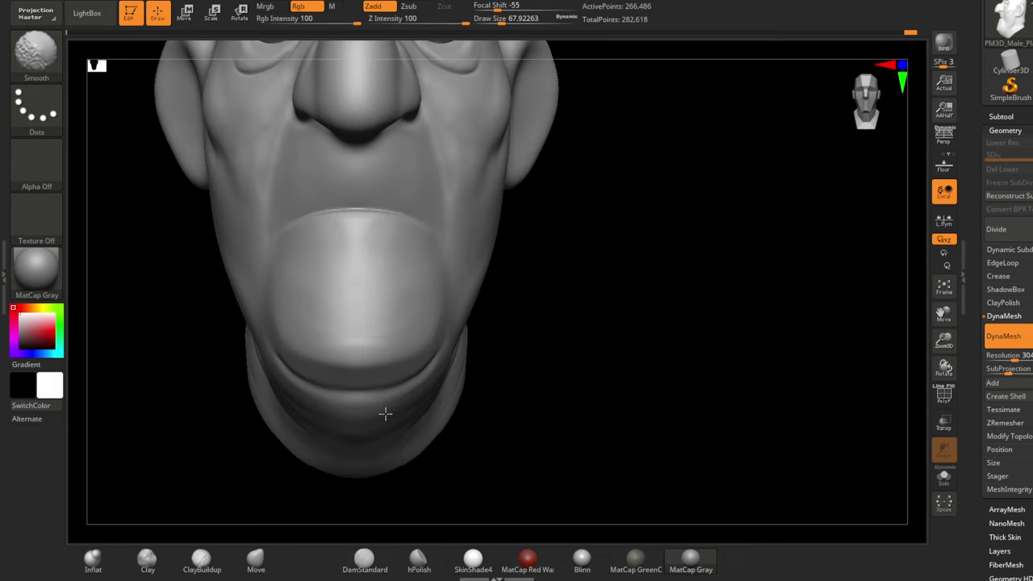
Mask around the ear and a thin strip along the lip line, then invert the mask.
mouse_move(385, 413)
right_down()
mouse_move(224, 314)
mouse_move(534, 315)
right_up()
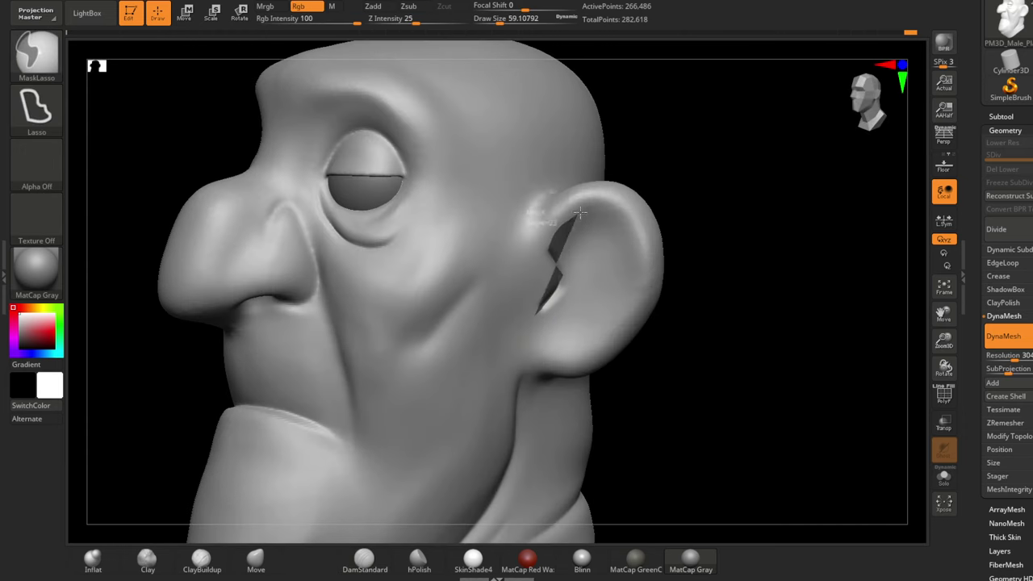
mouse_move(580, 212)
ctrl+mouse_down()
mouse_move(662, 203)
mouse_move(503, 331)
mouse_move(521, 336)
ctrl+mouse_up()
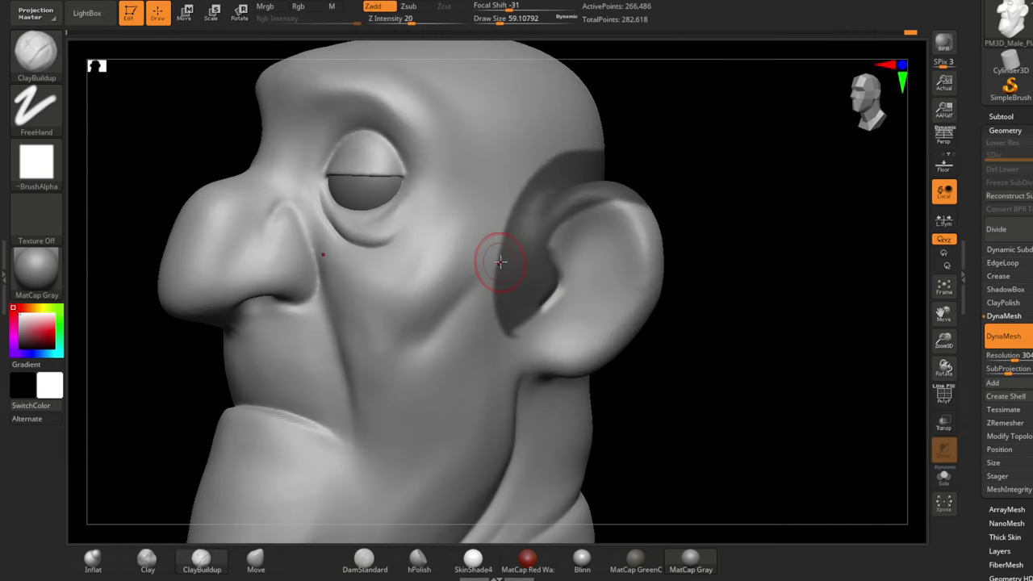
right_drag(600, 358, 411, 345)
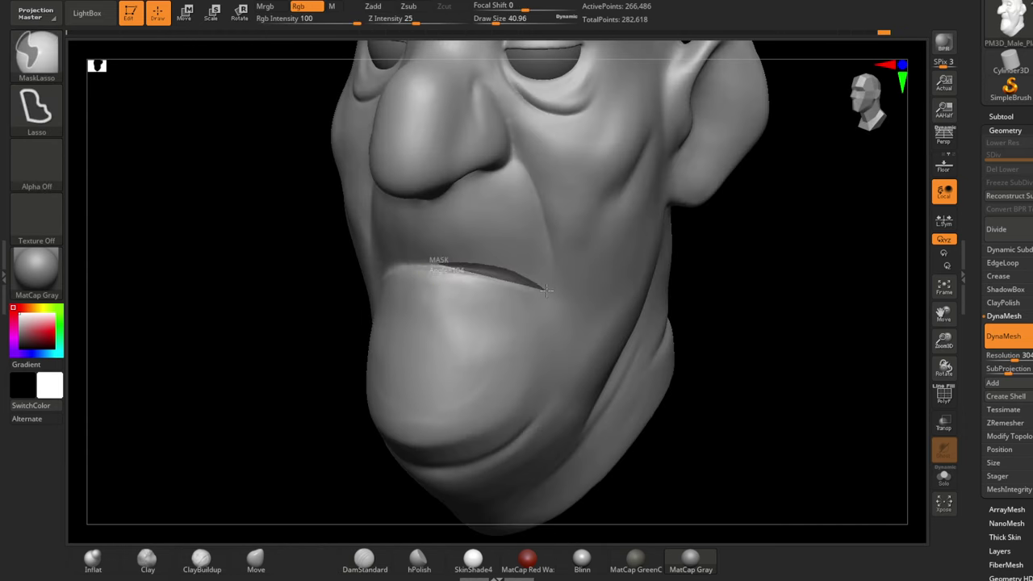
ctrl+drag(547, 290, 432, 258)
ctrl+click(263, 250)
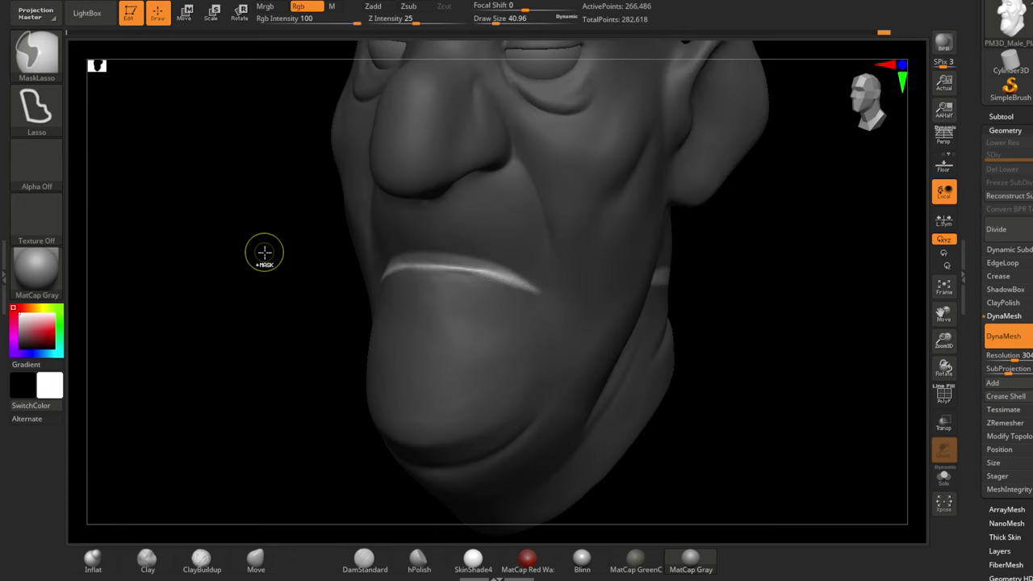
drag(263, 249, 202, 267)
click(255, 561)
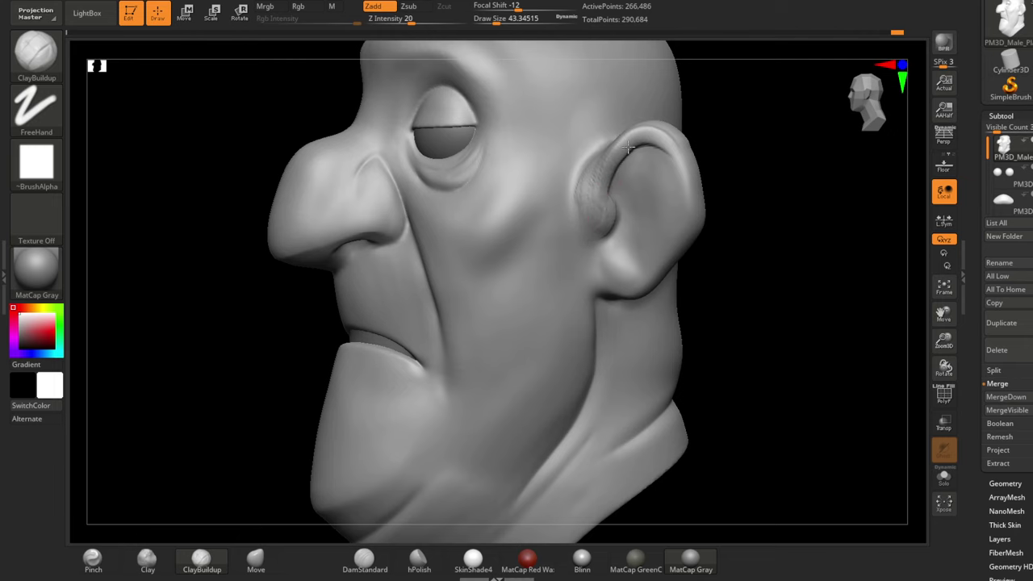
key(shift)
Polish the forehead smooth with a larger hPolish brush from a front view.
key(b)
key(d)
key(s)
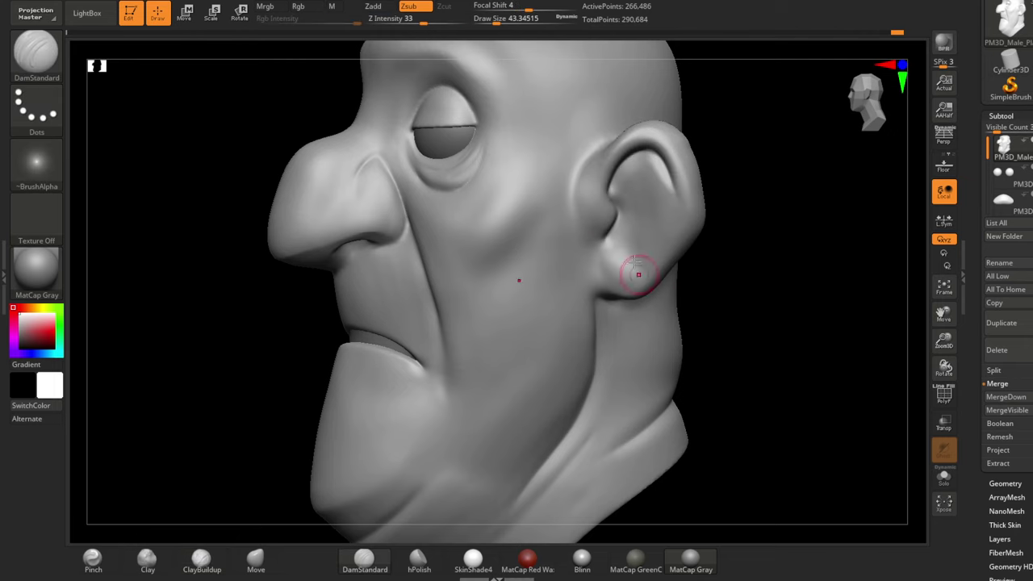
right_drag(637, 274, 576, 156)
key(b)
key(h)
key(p)
right_drag(553, 203, 254, 233)
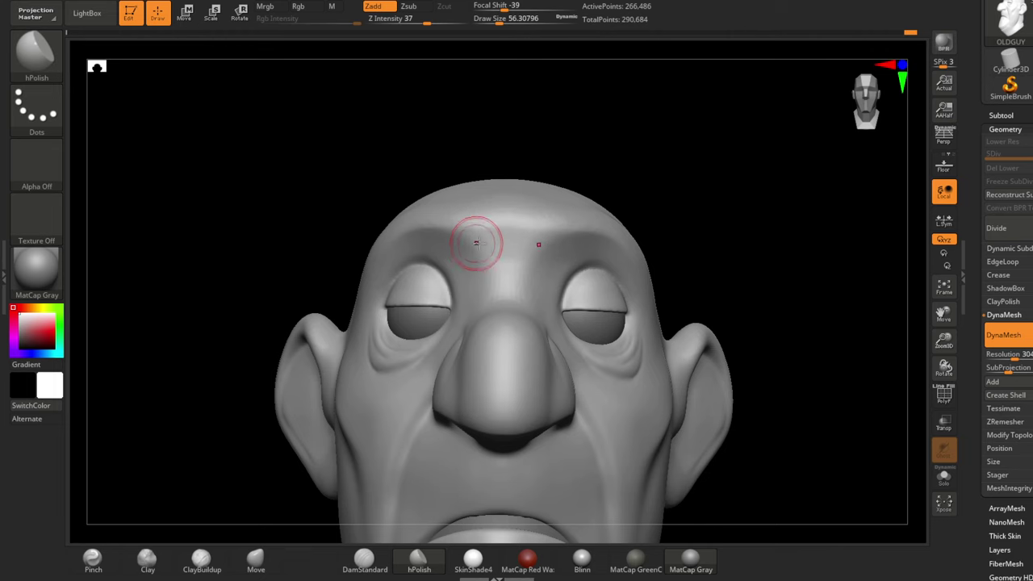
mouse_move(476, 242)
right_down()
mouse_move(242, 235)
mouse_move(360, 206)
right_up()
key(bracketright)
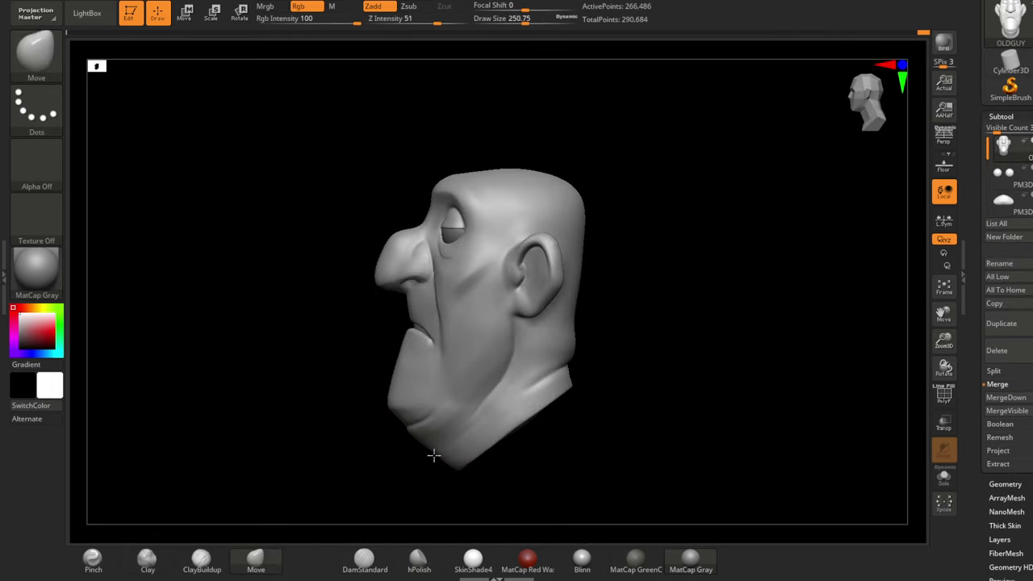
Freehand-mask a strap-shaped band running from the crown down to the jaw.
key(ctrl)
mouse_move(501, 240)
ctrl+mouse_down()
mouse_move(509, 257)
mouse_move(484, 242)
ctrl+mouse_up()
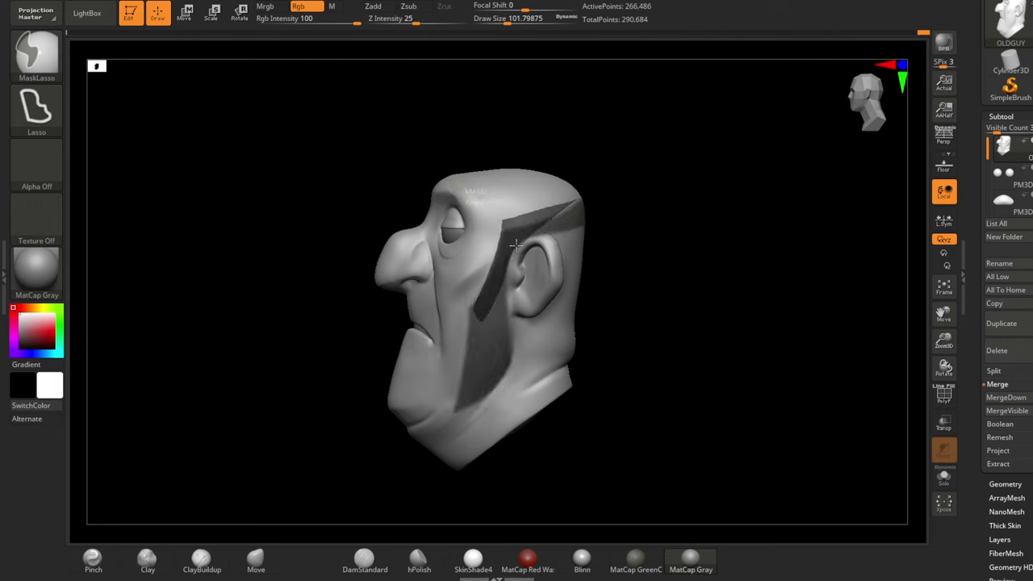
ctrl+click(567, 332)
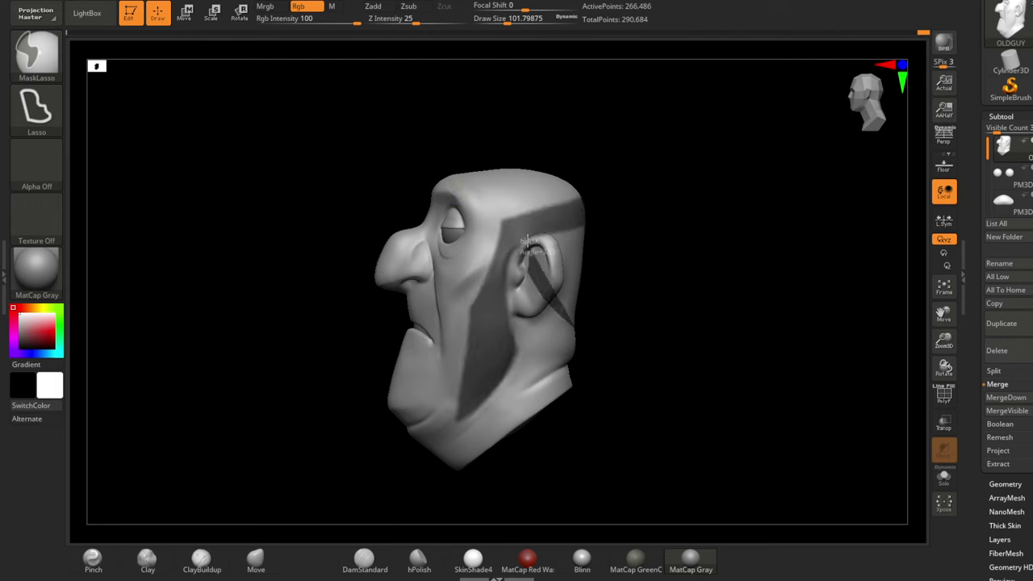
mouse_move(347, 170)
ctrl+mouse_down()
mouse_move(334, 162)
mouse_move(371, 249)
ctrl+mouse_up()
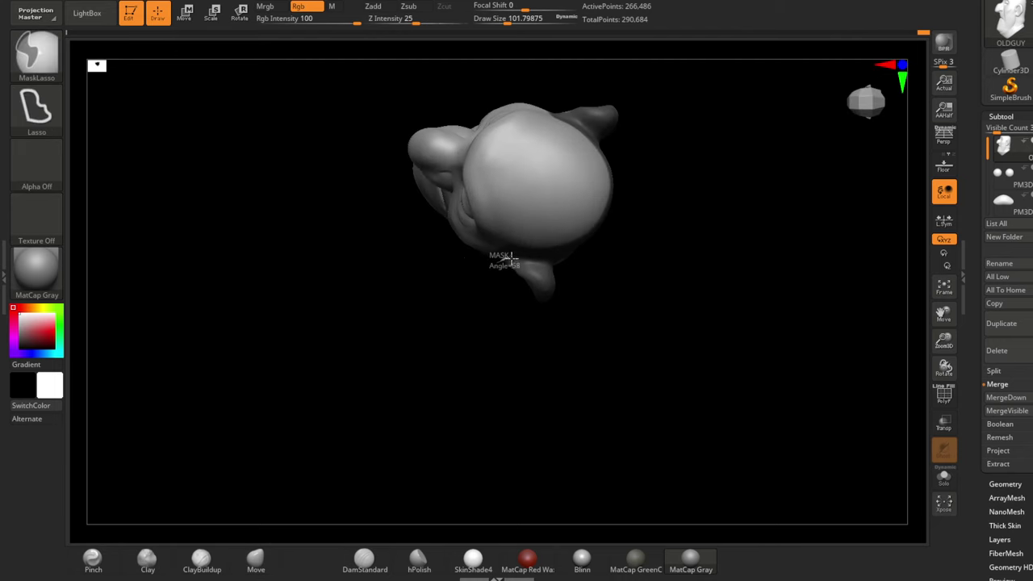
drag(565, 272, 353, 237)
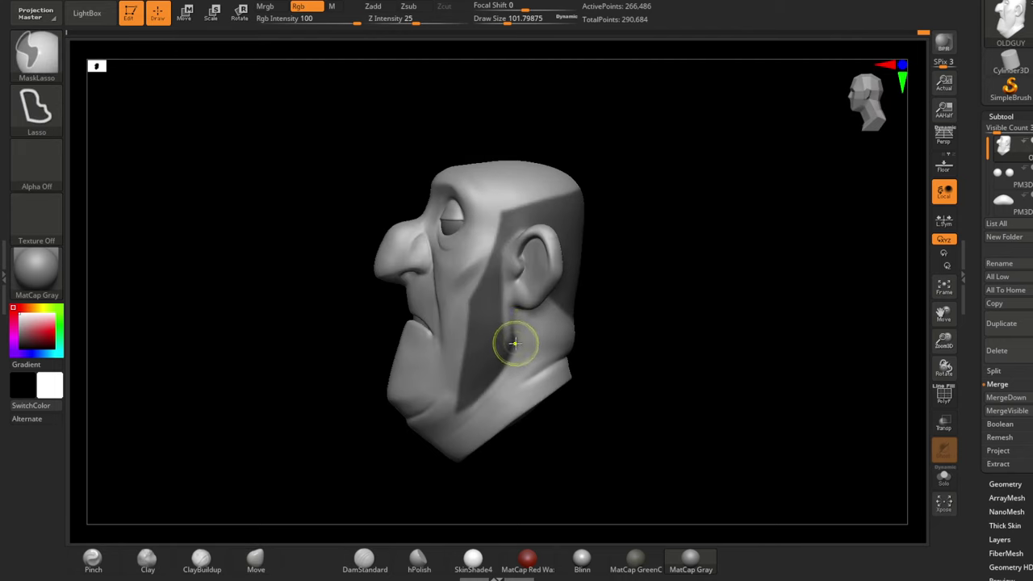
Extract the masked band and accept it as a separate strap subtool.
click(997, 464)
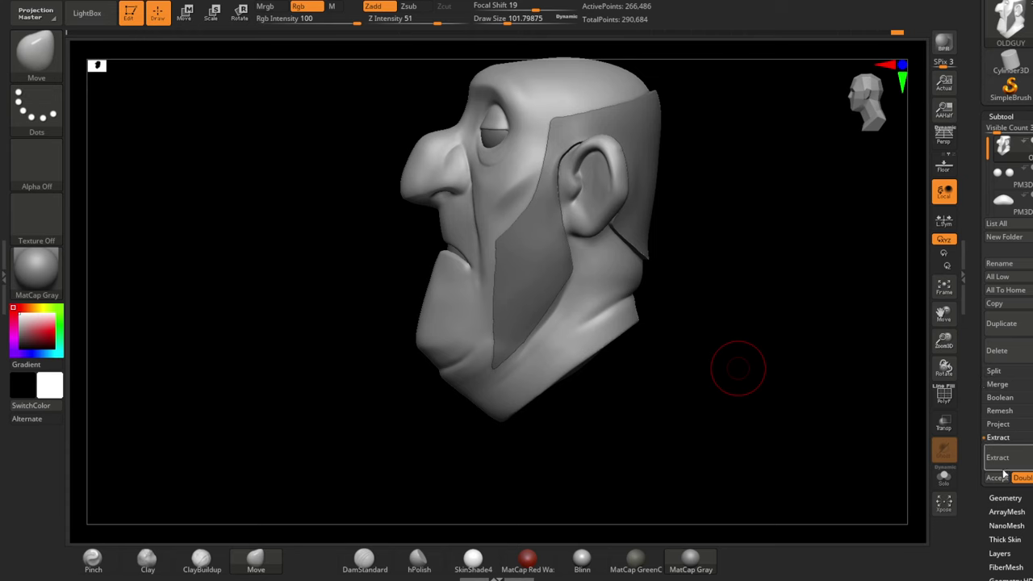
drag(327, 209, 835, 374)
click(998, 477)
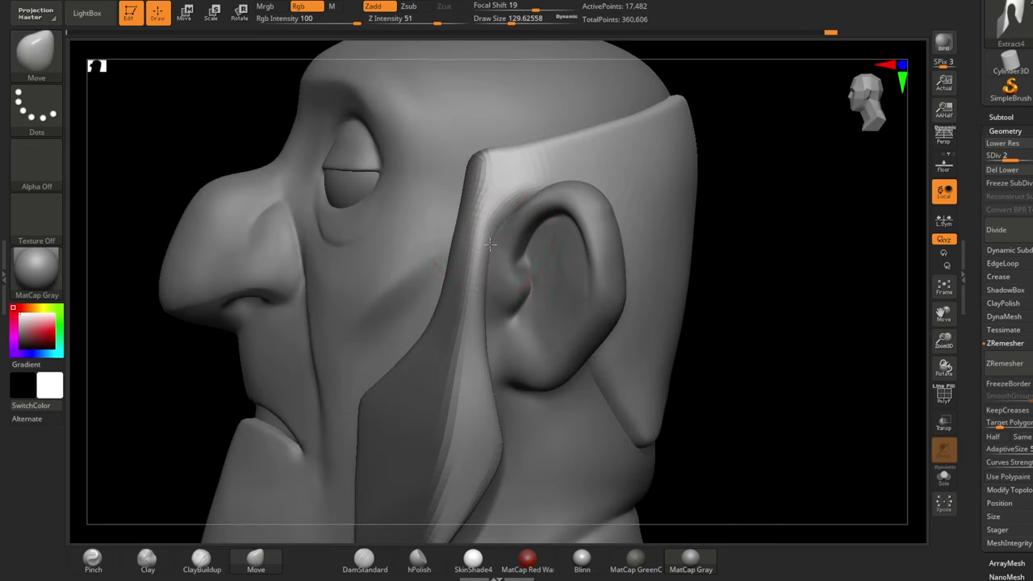
Shape the strap's edges near the ear and along the cheek, then mask an eyebrow on the forehead.
drag(490, 244, 478, 307)
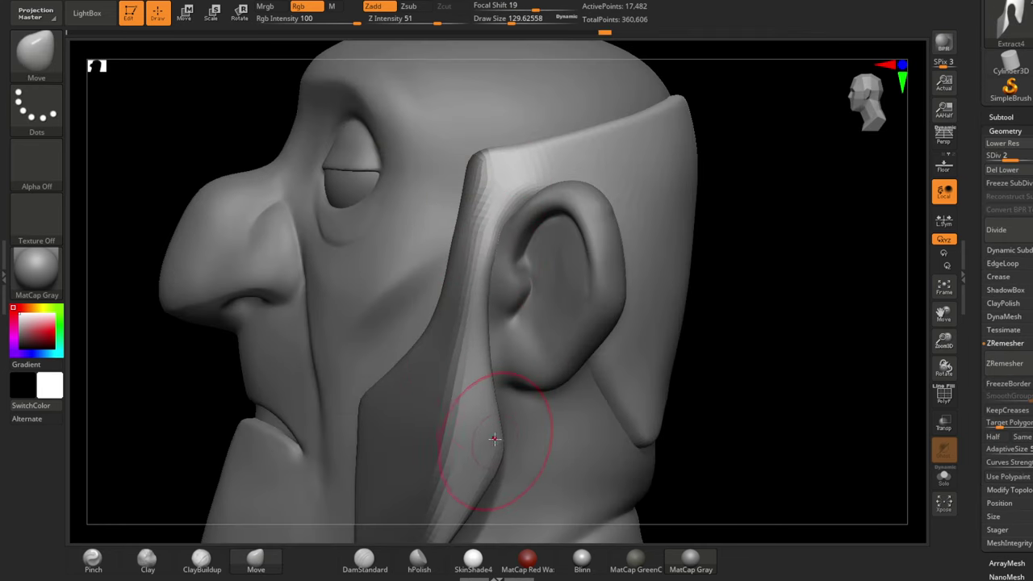
key(space)
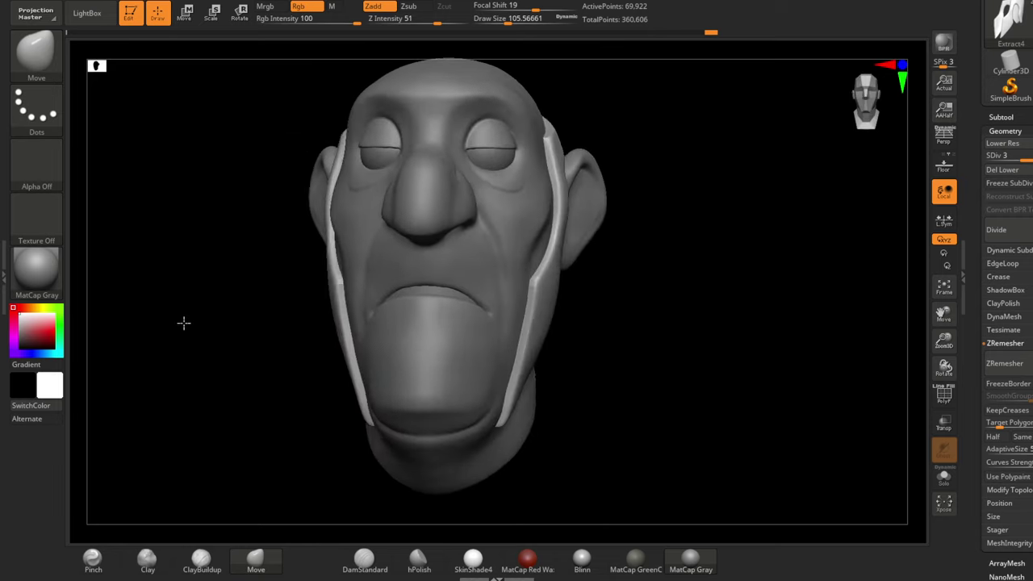
key(e)
key(q)
key(space)
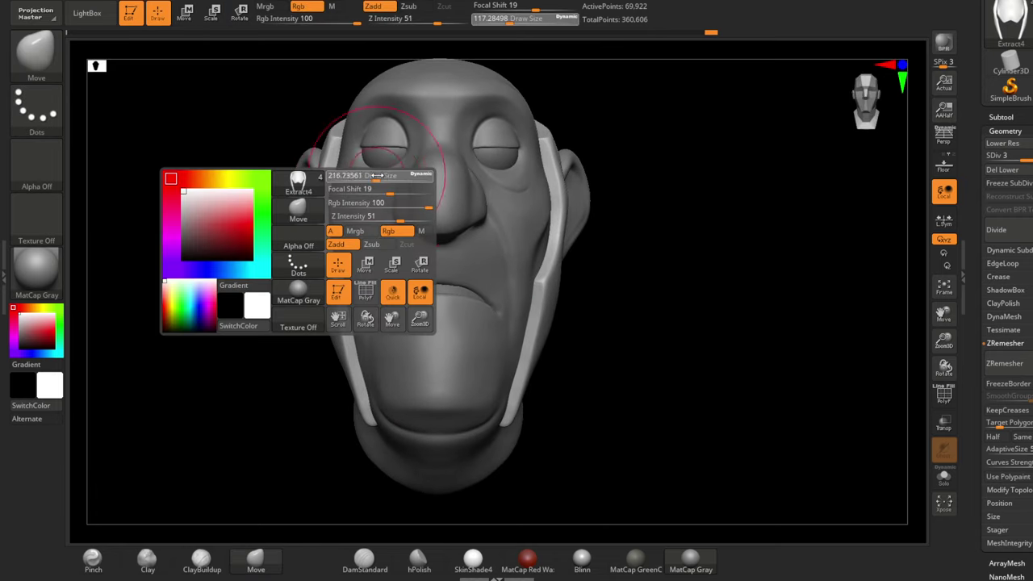
drag(322, 296, 276, 426)
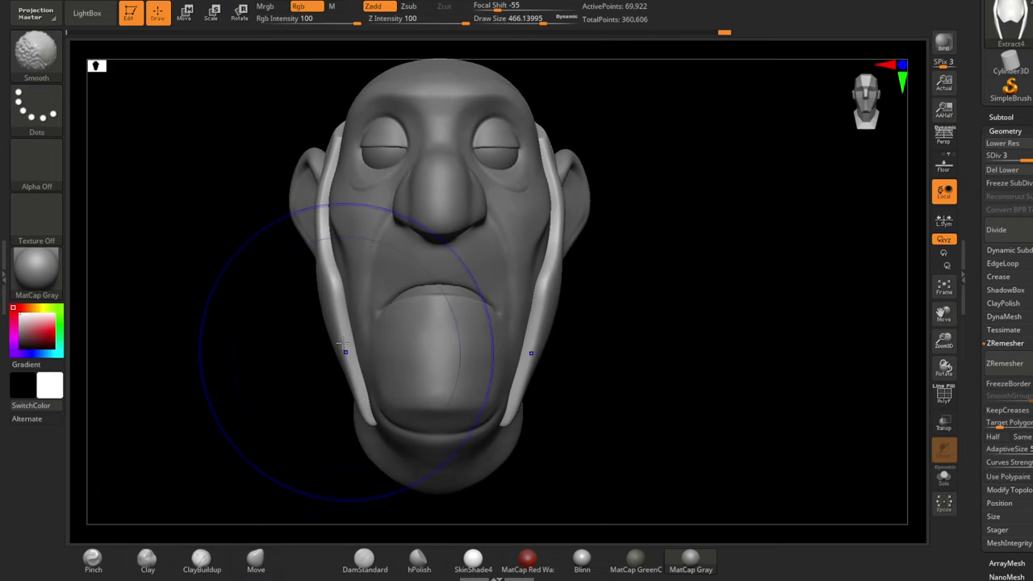
key(space)
key(shift)
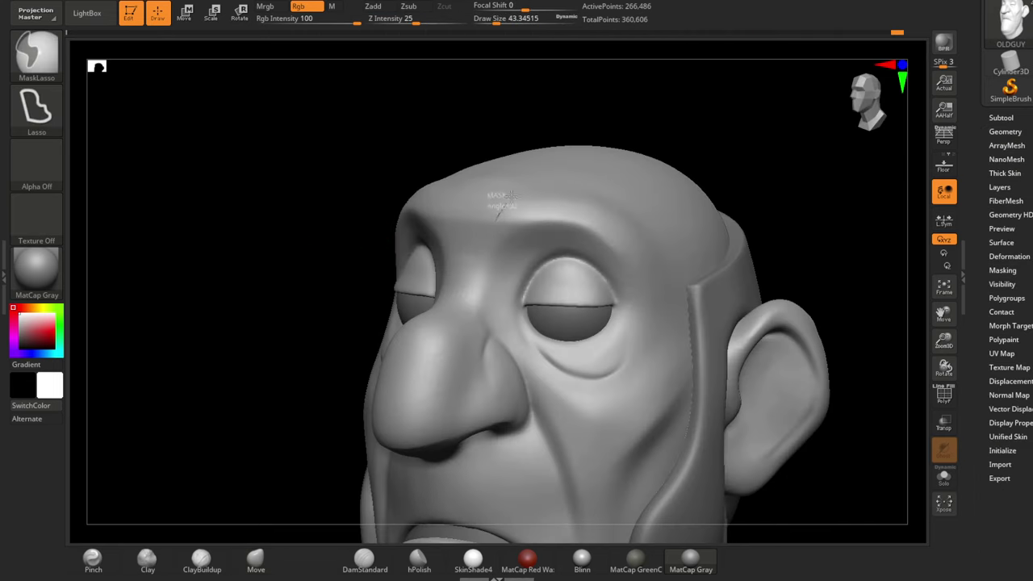
ctrl+drag(510, 197, 452, 174)
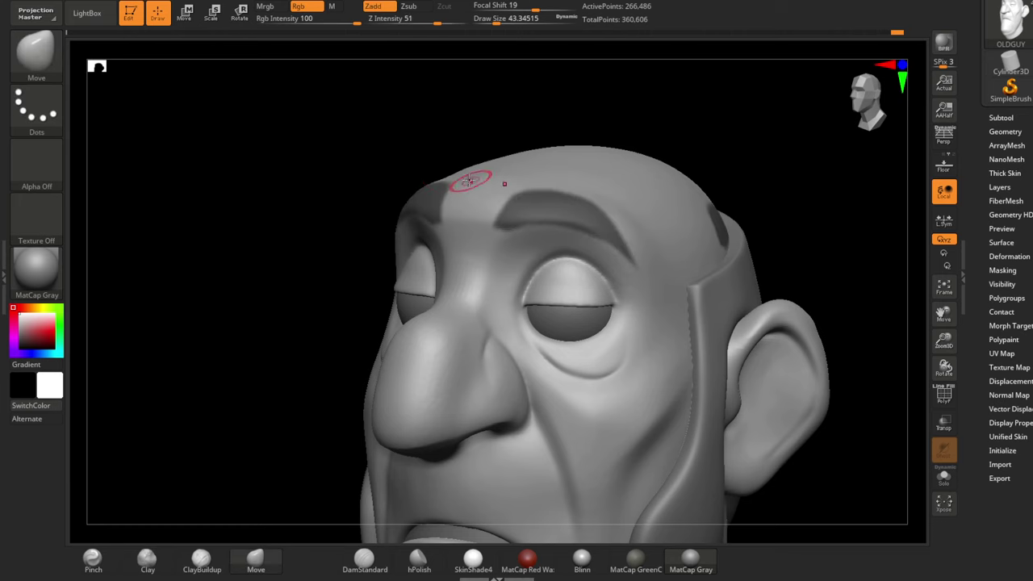
Inspect the brows in profile and front view, then pick the Move brush at a slightly smaller size.
drag(293, 110, 603, 274)
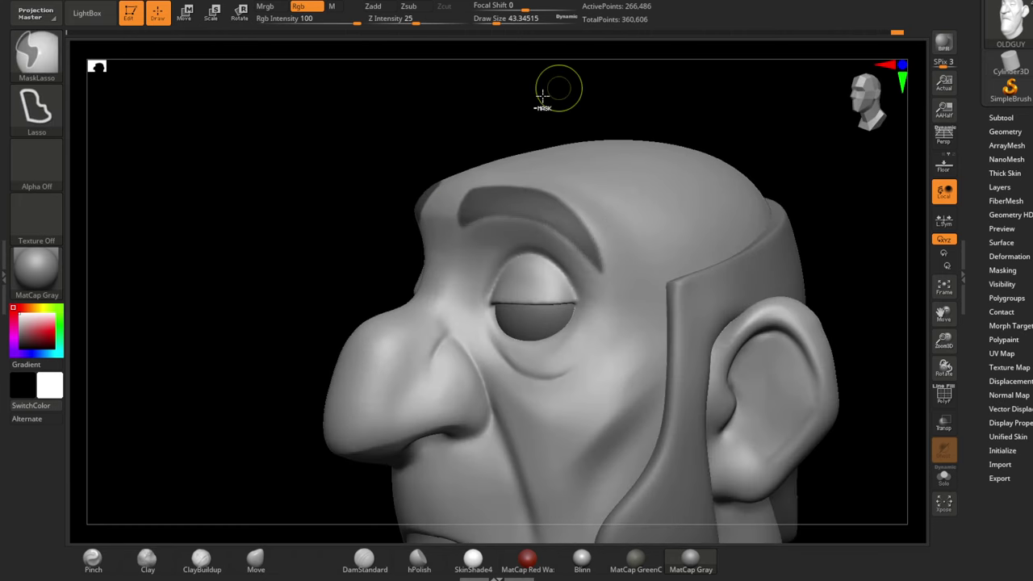
drag(554, 87, 279, 150)
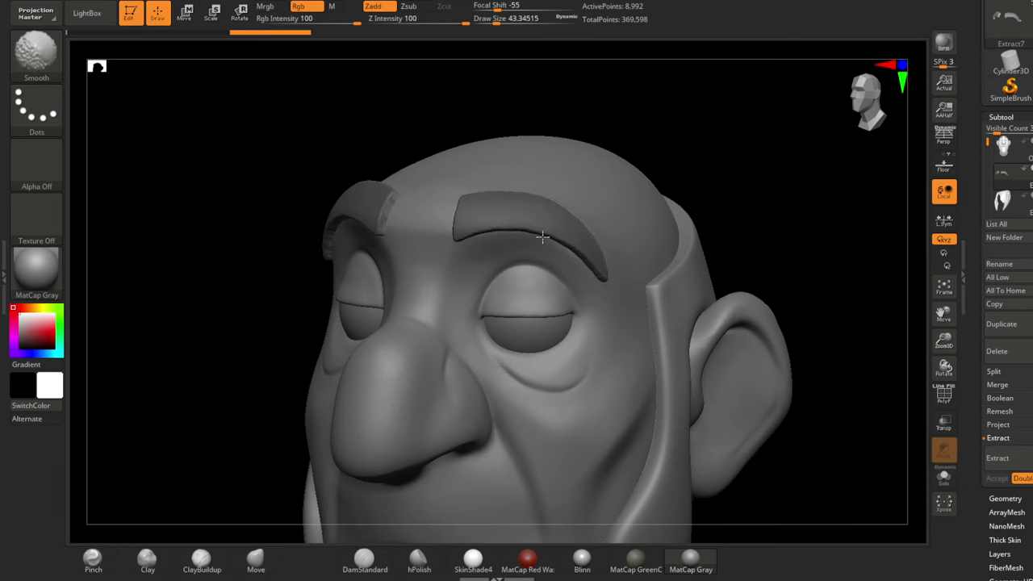
key(b)
key(m)
key(v)
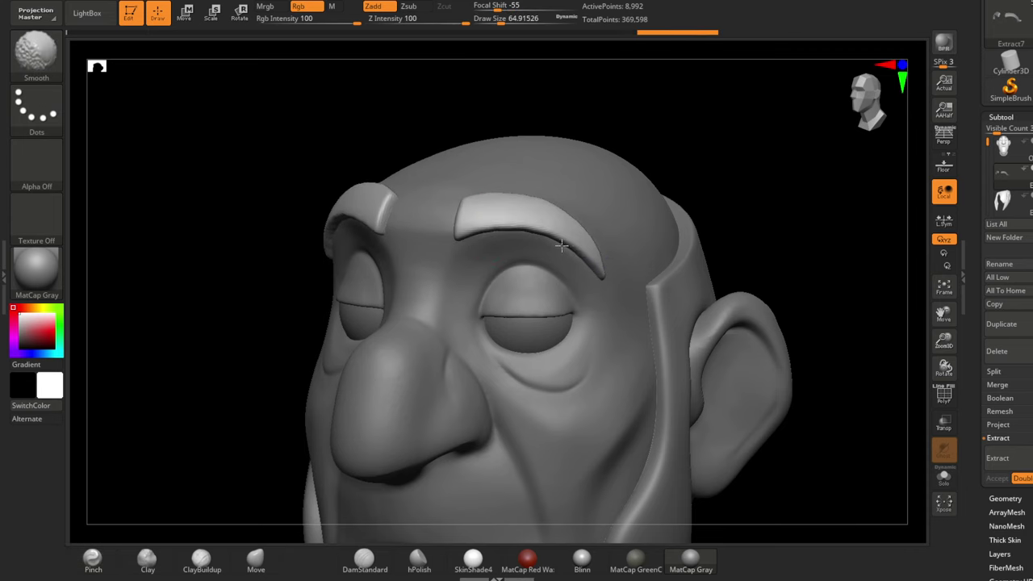
key(space)
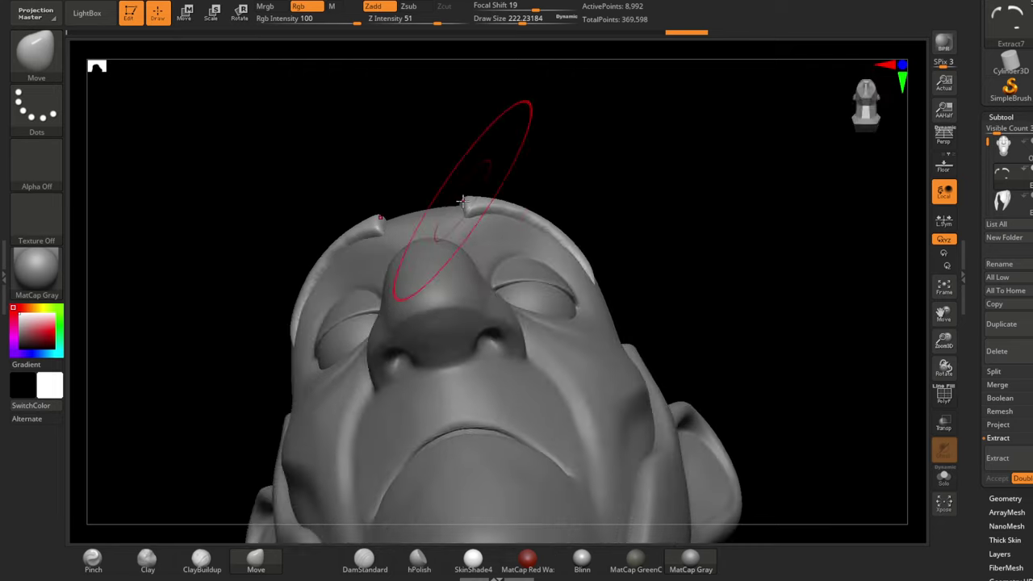
shift+drag(380, 242, 396, 218)
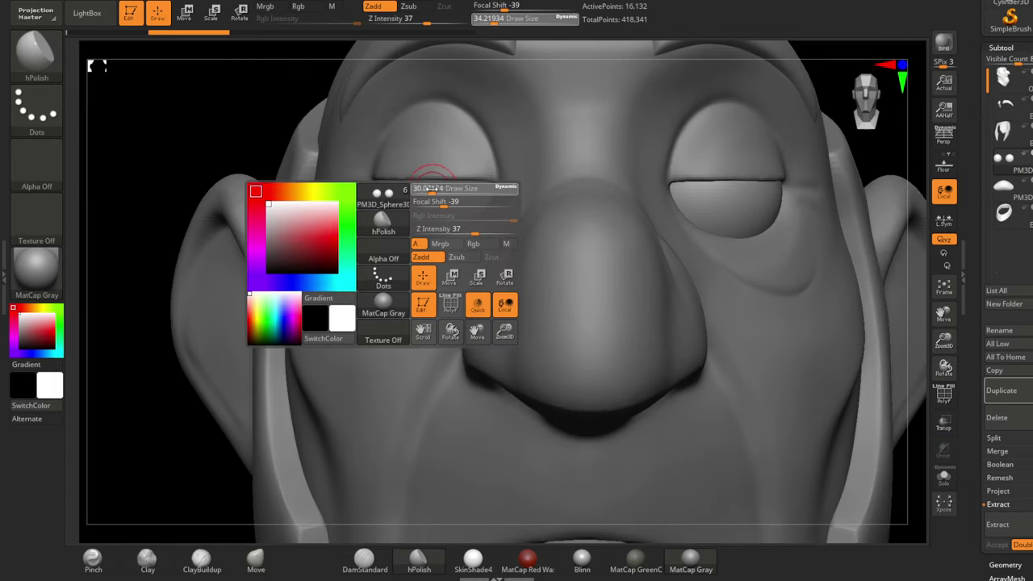
drag(427, 188, 423, 188)
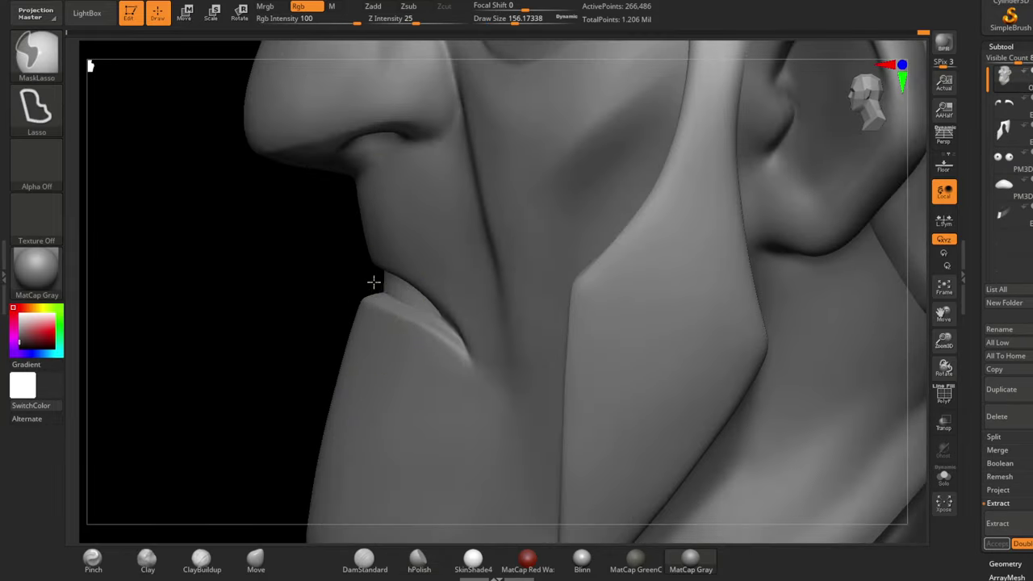
Mask the lower lip and reshape the lip and jaw with the Move and Smooth brushes.
mouse_move(374, 282)
ctrl+mouse_down()
mouse_move(260, 353)
mouse_move(213, 331)
mouse_move(323, 254)
ctrl+mouse_up()
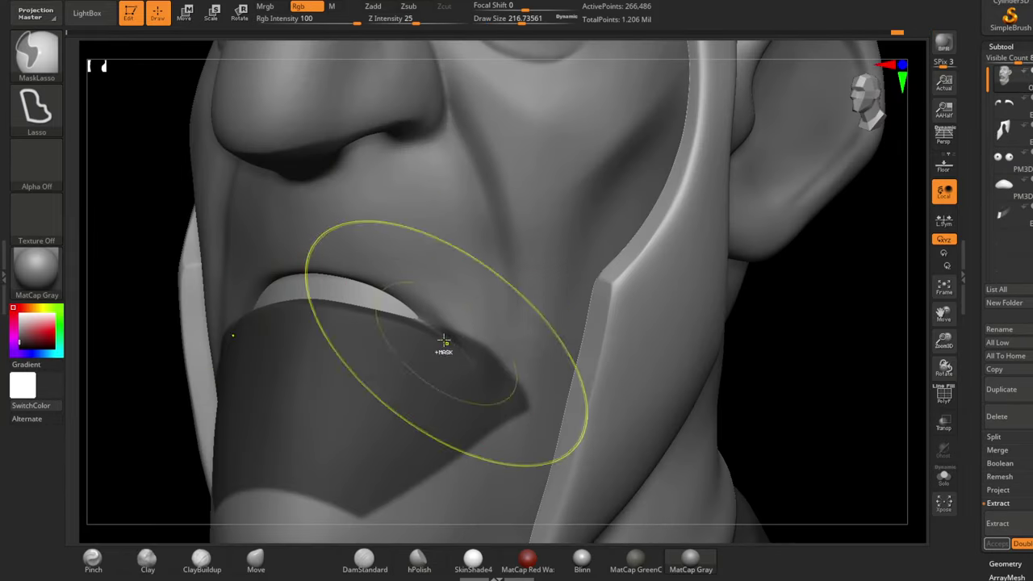
click(256, 558)
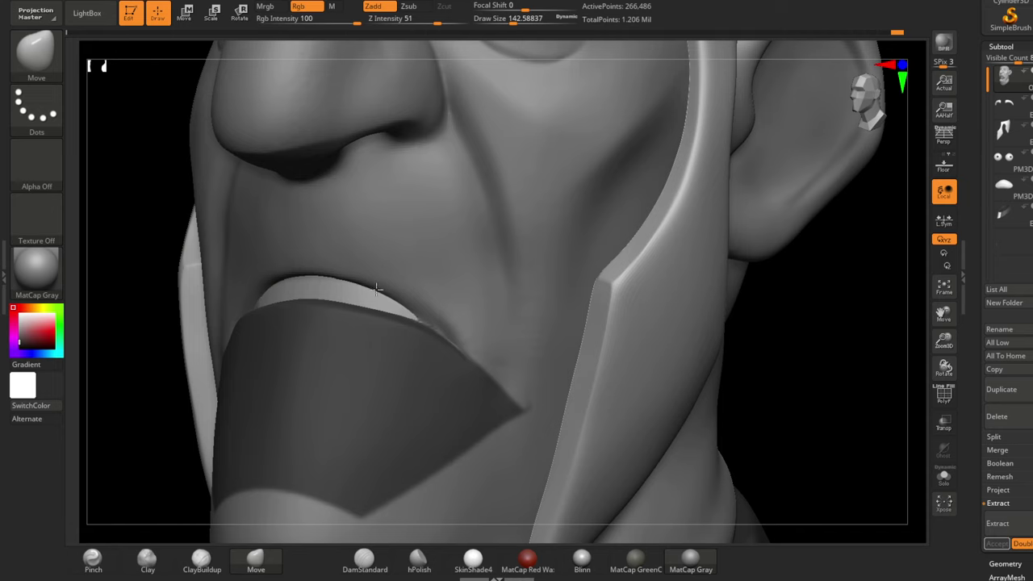
shift+drag(154, 346, 437, 304)
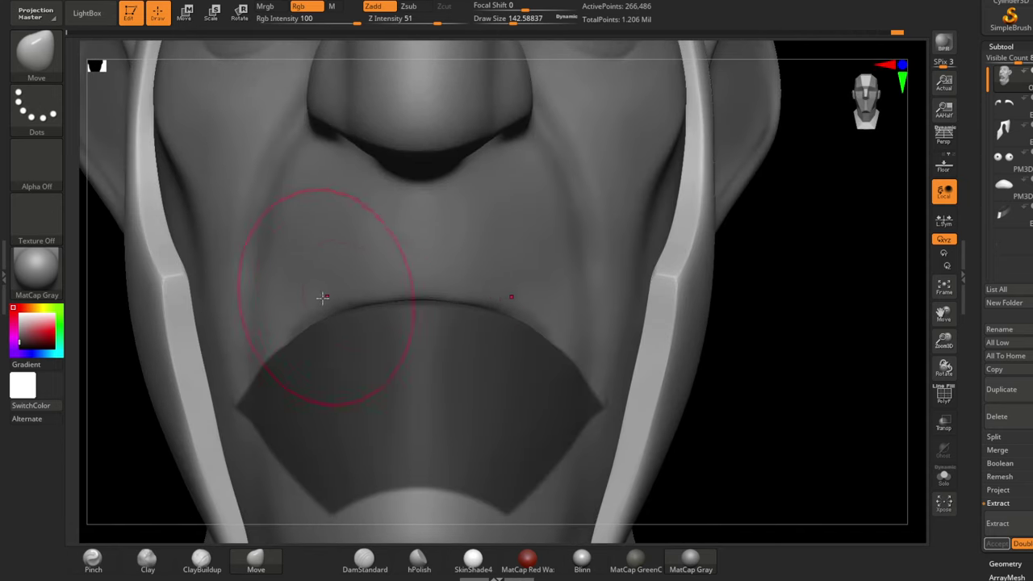
drag(680, 397, 99, 436)
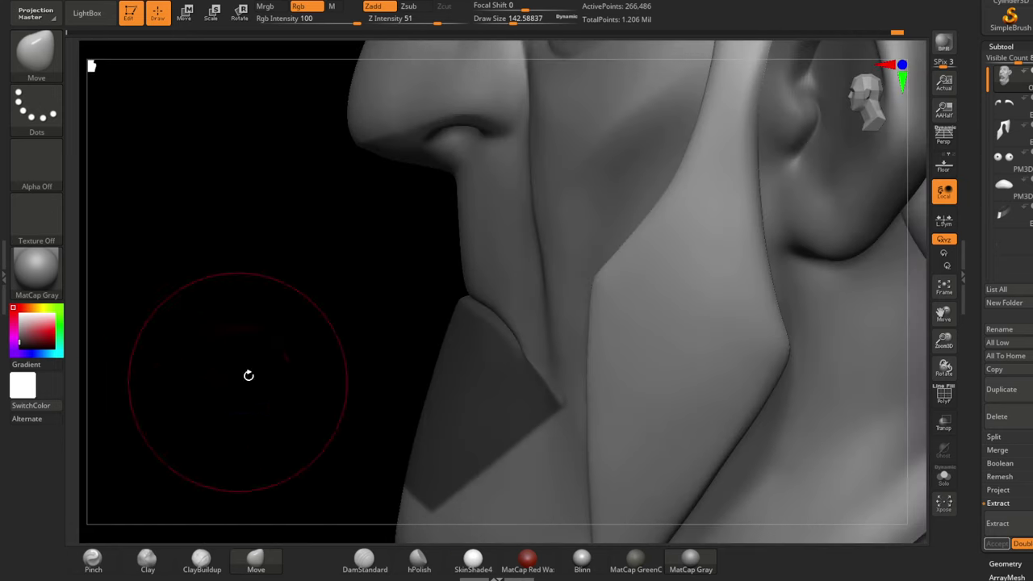
key(space)
mouse_move(513, 363)
mouse_down()
mouse_move(148, 434)
mouse_move(242, 312)
mouse_up()
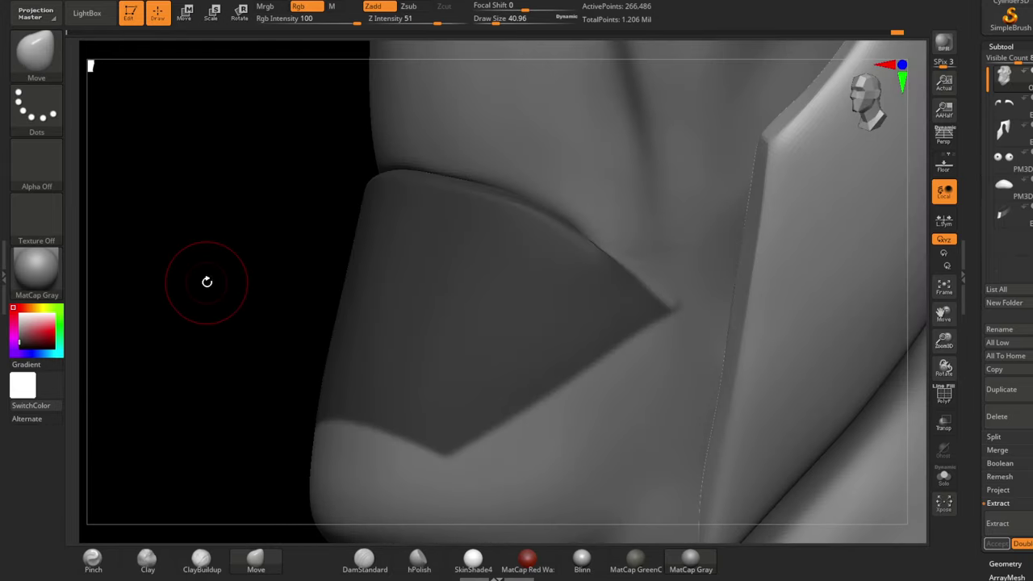
drag(205, 281, 223, 223)
mouse_move(312, 536)
mouse_down()
mouse_move(237, 357)
mouse_move(535, 272)
mouse_move(554, 322)
mouse_up()
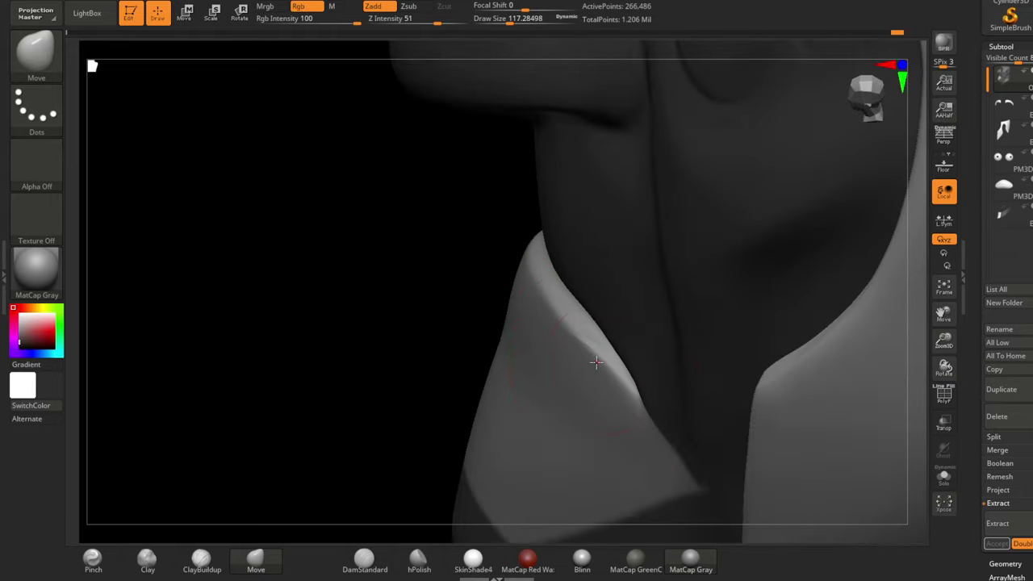
key(bracketleft)
drag(537, 284, 460, 311)
Carve curved leaf-like grooves into the back strap plate with DamStandard in Zsub mode.
key(f)
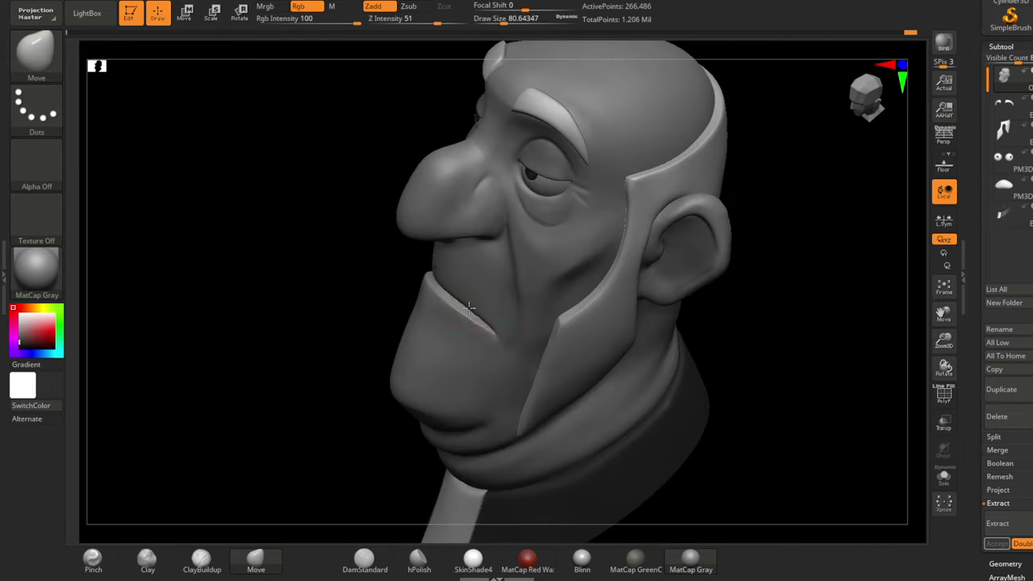
mouse_move(380, 339)
mouse_down()
mouse_move(327, 307)
mouse_move(505, 241)
mouse_move(488, 234)
mouse_up()
key(b)
key(d)
key(s)
key(space)
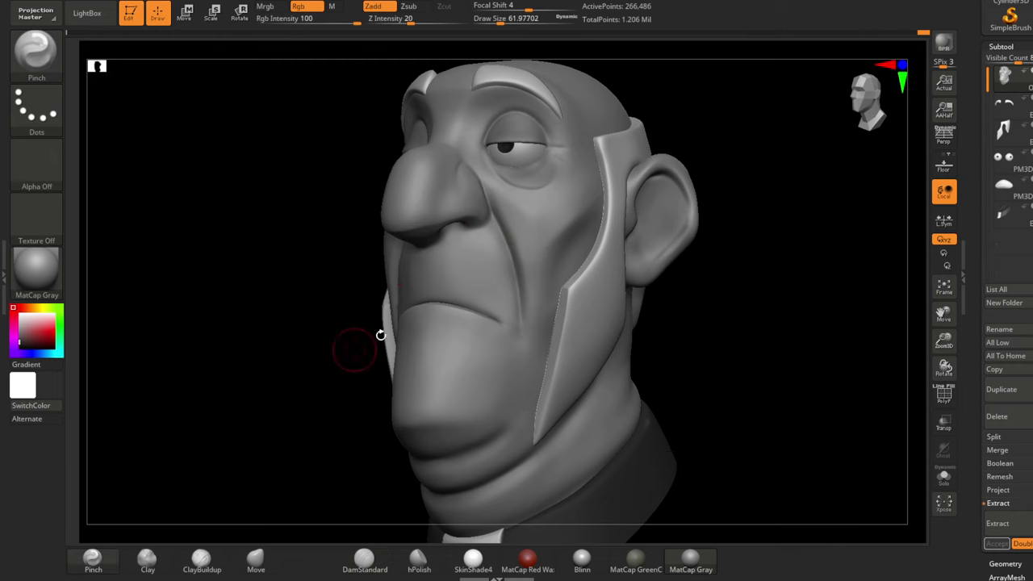
drag(351, 346, 588, 313)
key(b)
key(h)
key(p)
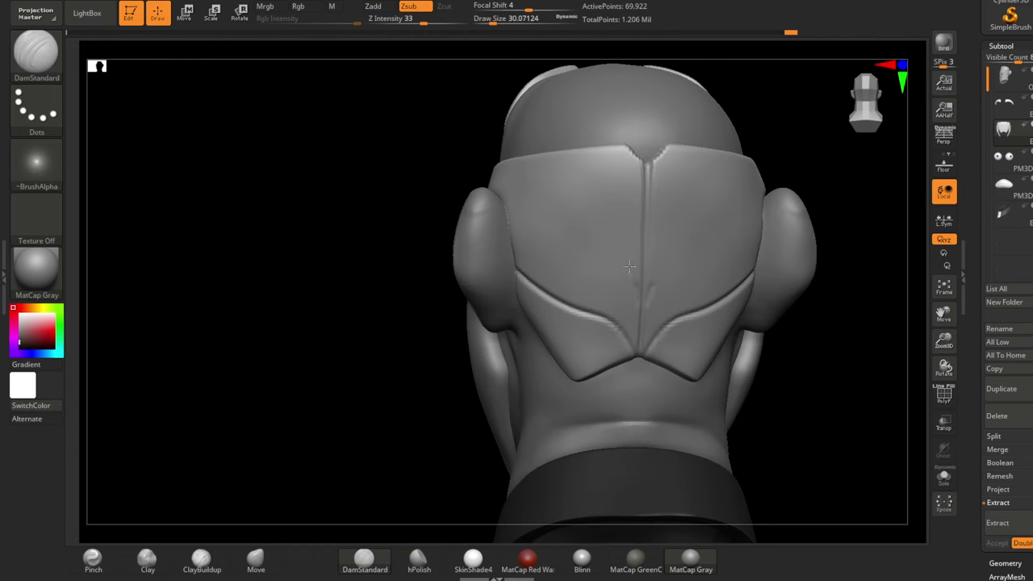
mouse_move(629, 266)
mouse_down()
mouse_move(396, 170)
mouse_move(325, 178)
mouse_up()
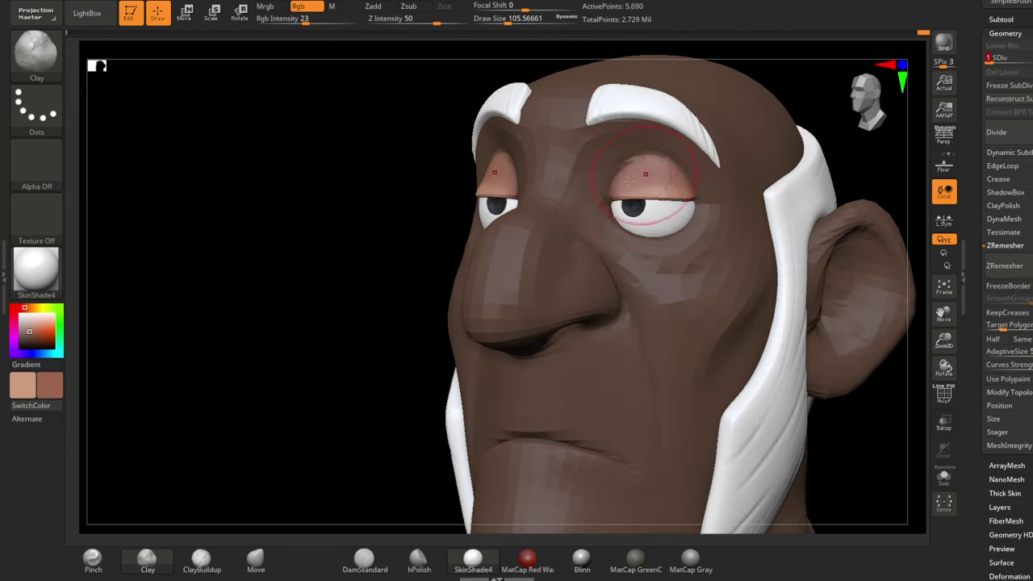
At the lowest subdivision, mask around the eye, pick a lighter skin colour, and deepen the nose crease.
key(shift+d)
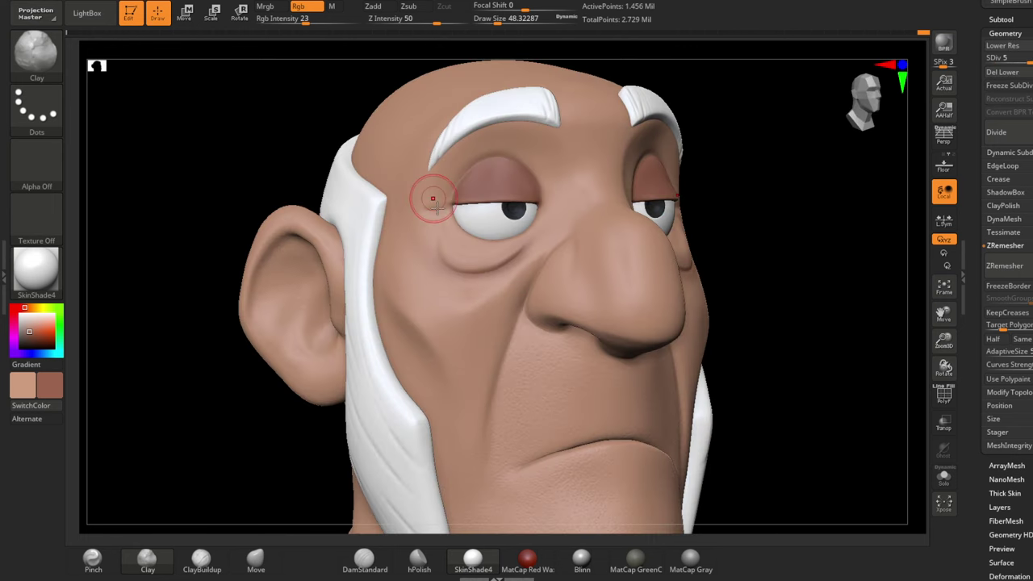
ctrl+drag(600, 166, 527, 235)
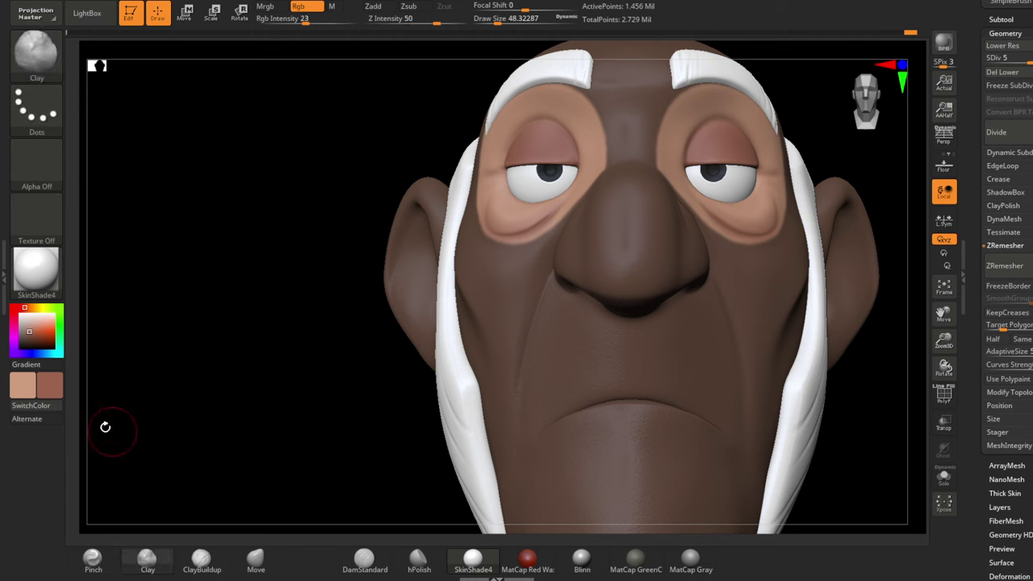
click(26, 332)
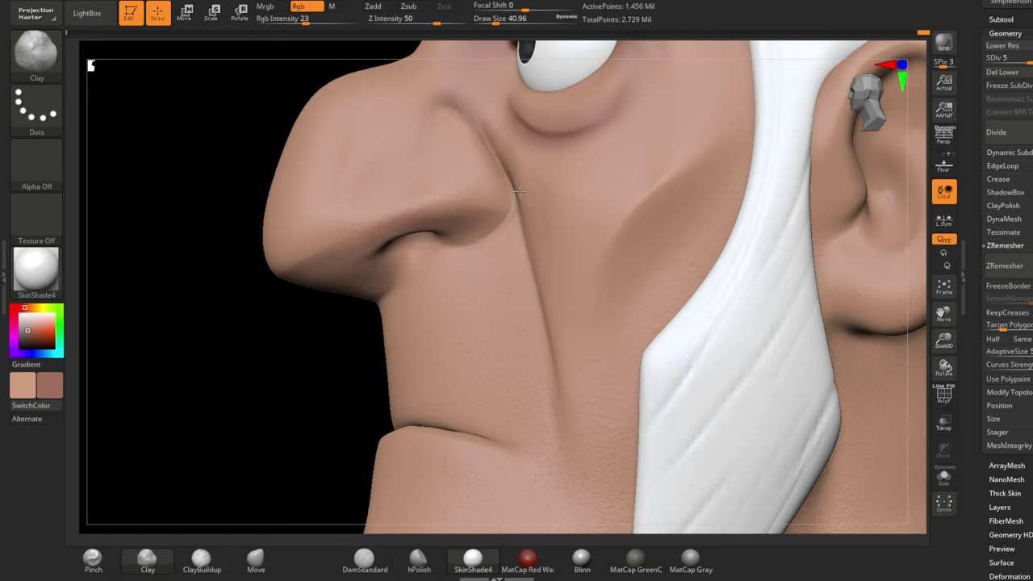
key(space)
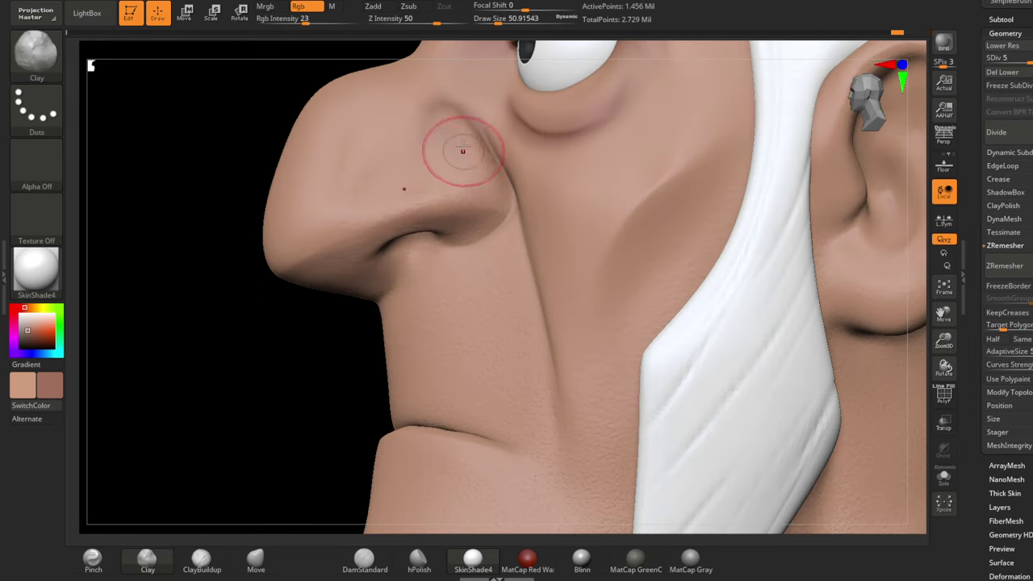
drag(484, 173, 518, 241)
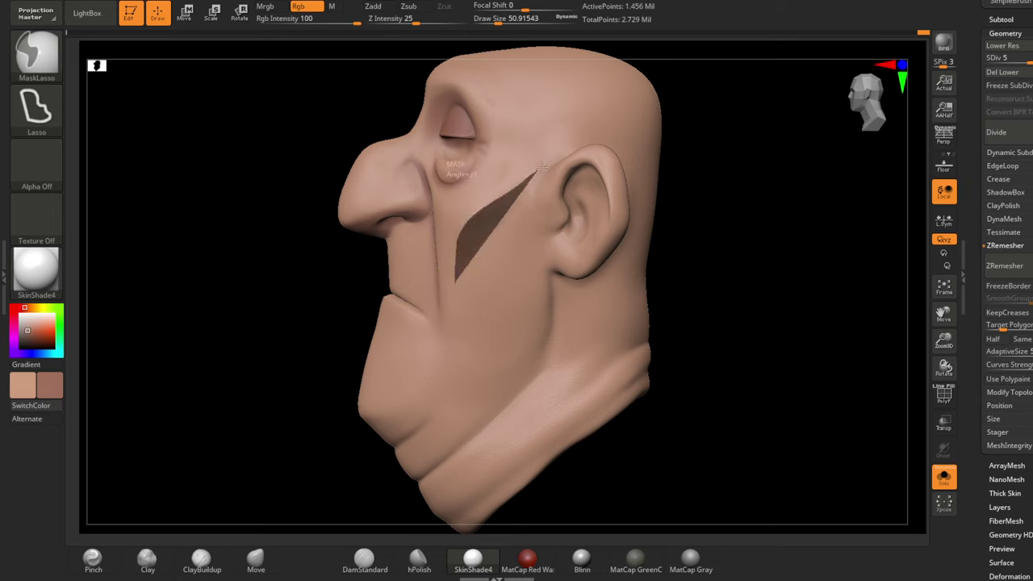
Isolate the cheek and inner ear with inverted masks and paint them darker.
ctrl+drag(542, 166, 459, 313)
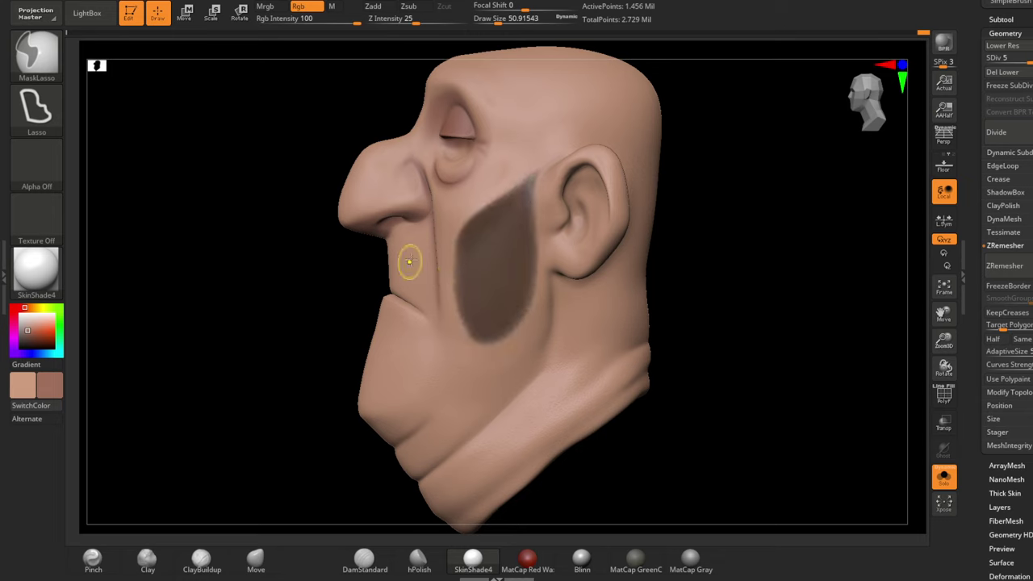
ctrl+click(274, 258)
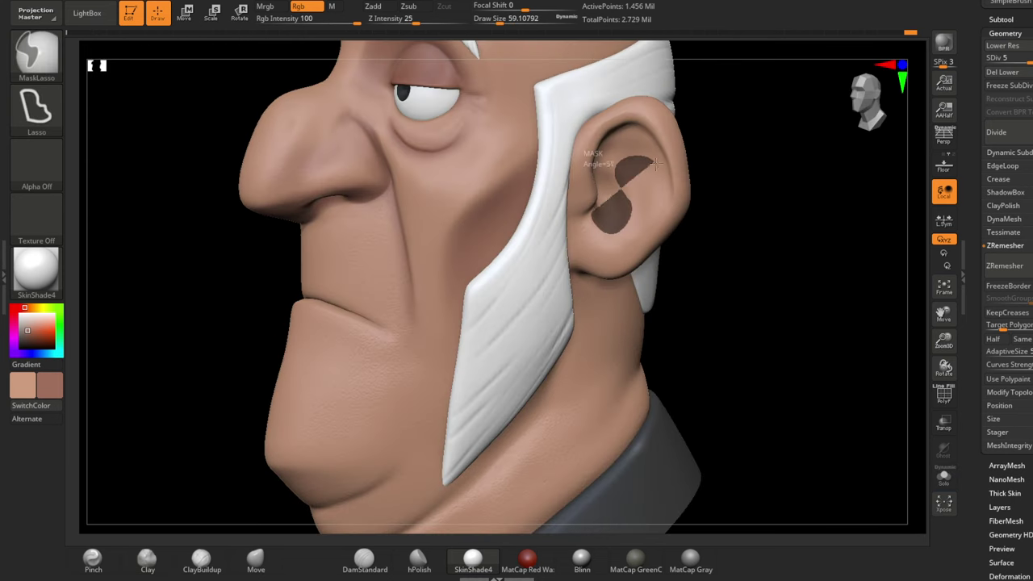
ctrl+drag(656, 164, 628, 123)
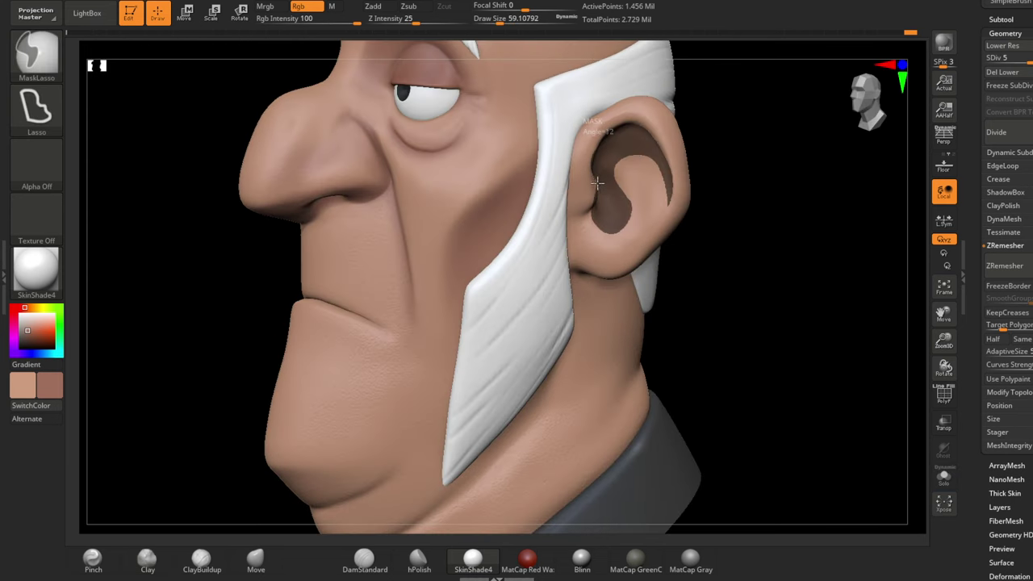
key(space)
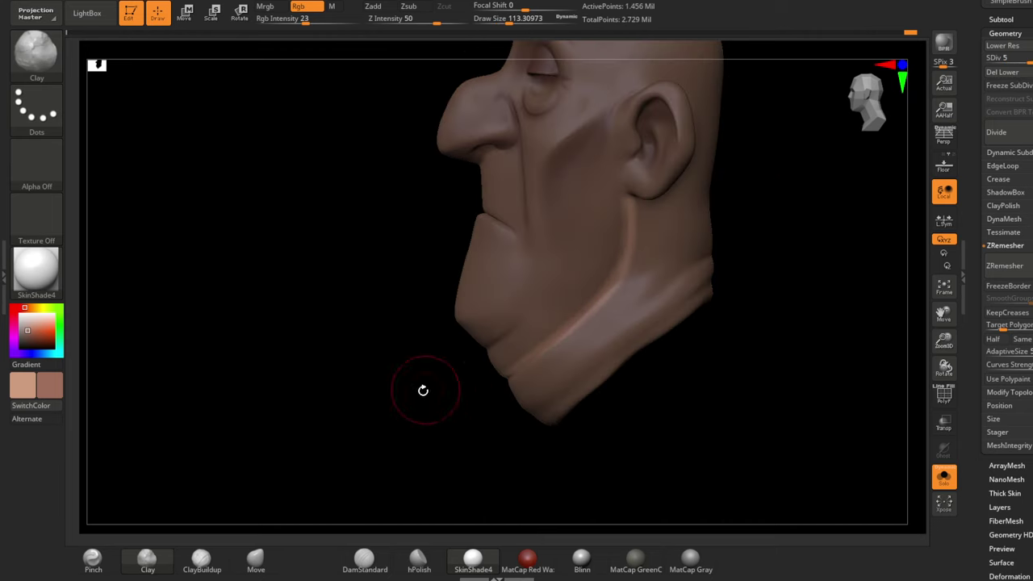
mouse_move(423, 390)
mouse_down()
mouse_move(600, 306)
mouse_move(286, 358)
mouse_up()
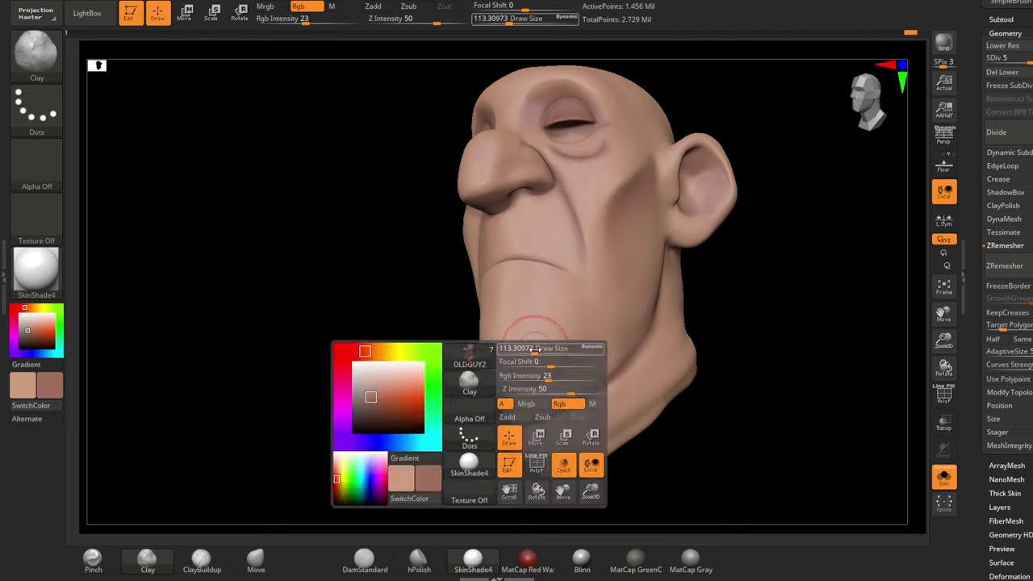
Mask the jaw band and lip strip and paint a reddish tint along the lip.
drag(577, 358, 476, 385)
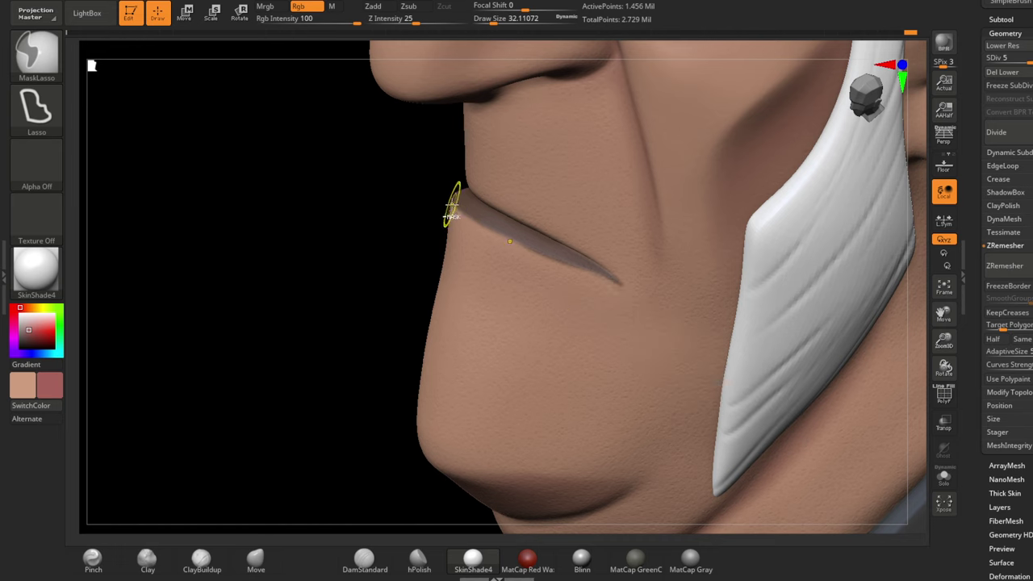
ctrl+drag(452, 210, 445, 194)
key(space)
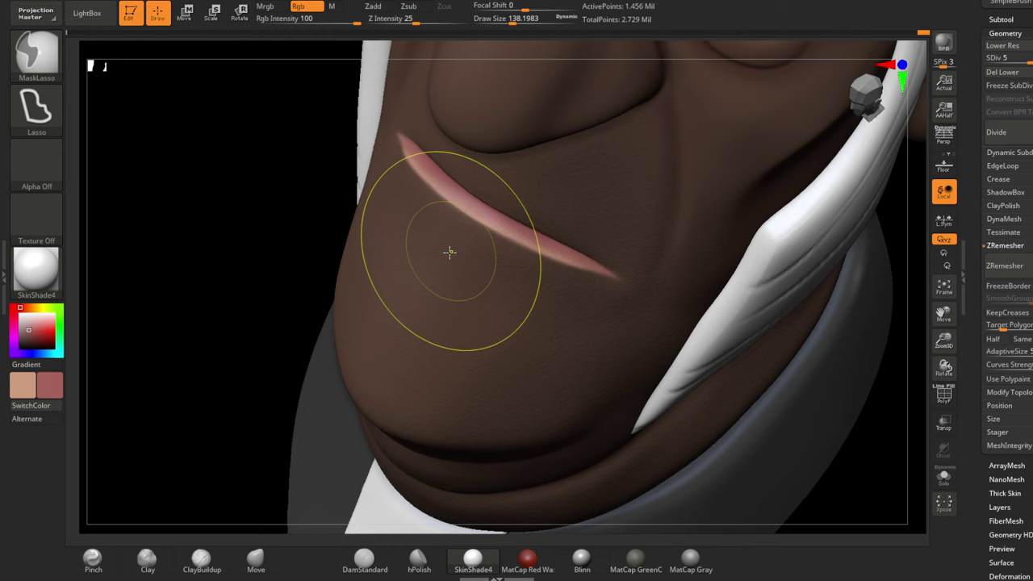
ctrl+alt+shift+drag(399, 74, 367, 168)
drag(339, 201, 249, 180)
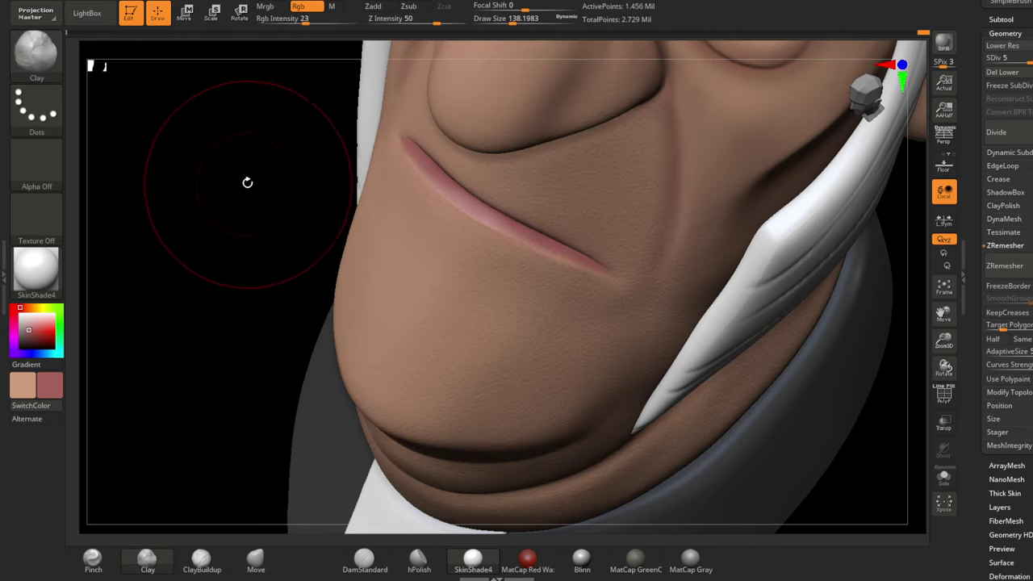
key(f)
mouse_move(254, 217)
mouse_down()
mouse_move(242, 173)
mouse_move(202, 269)
mouse_up()
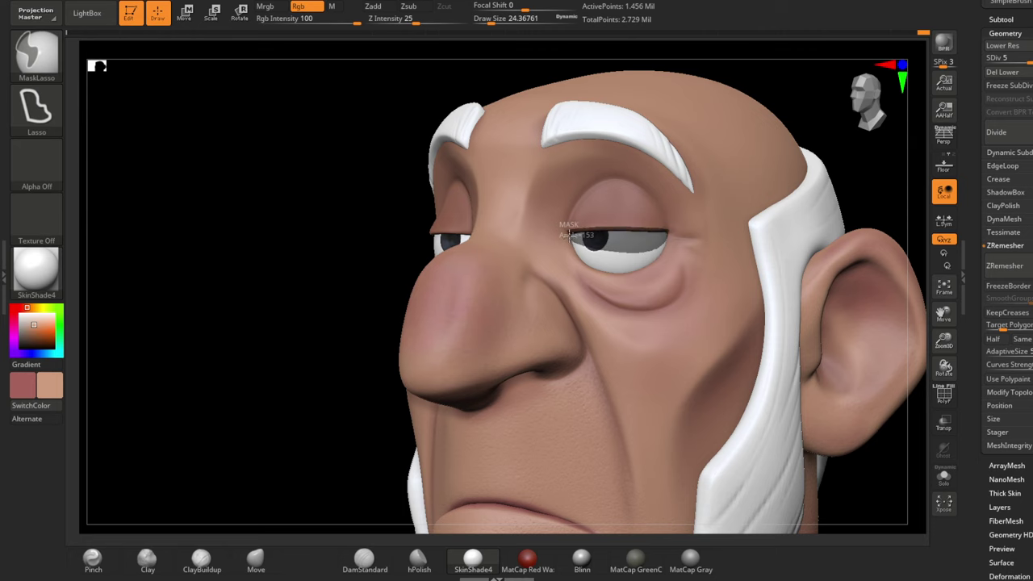
Clear the mask, zoom to the right eye, and mask it so only the upper eyelid is paintable.
key(ctrl+z)
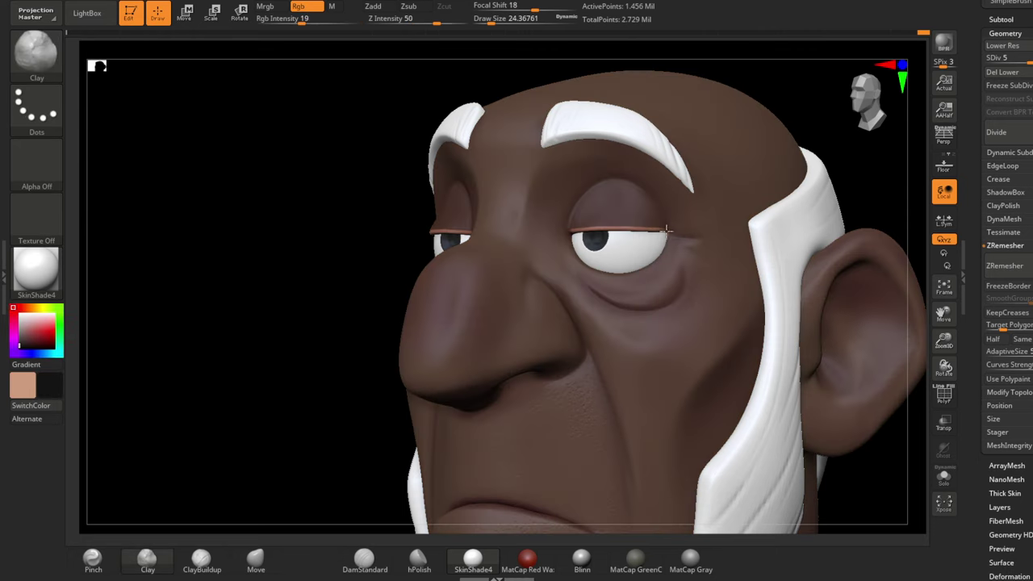
key(space)
ctrl+right_drag(314, 199, 514, 183)
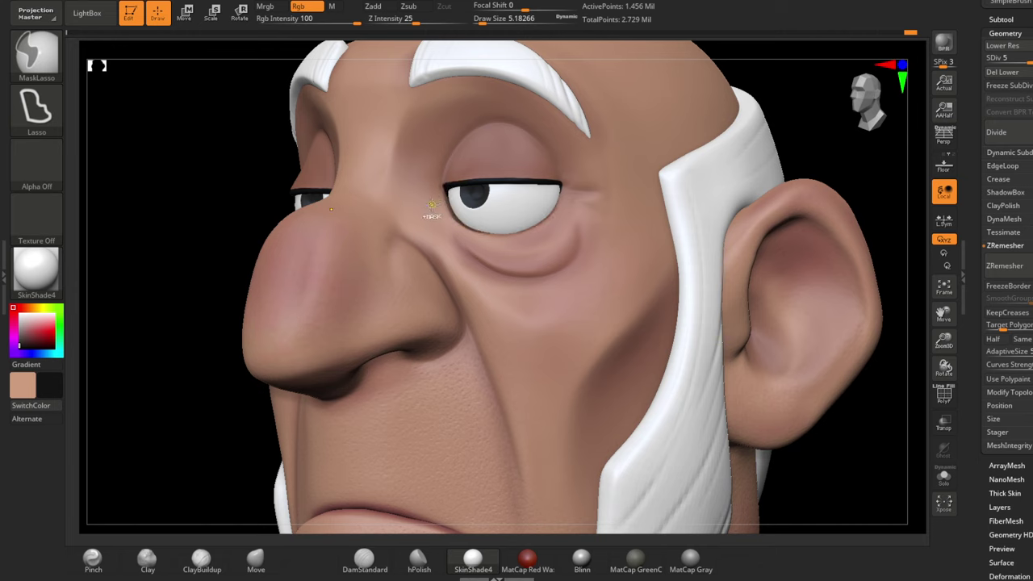
mouse_move(560, 184)
ctrl+mouse_down()
mouse_move(460, 192)
mouse_move(515, 243)
ctrl+mouse_up()
key(ctrl+i)
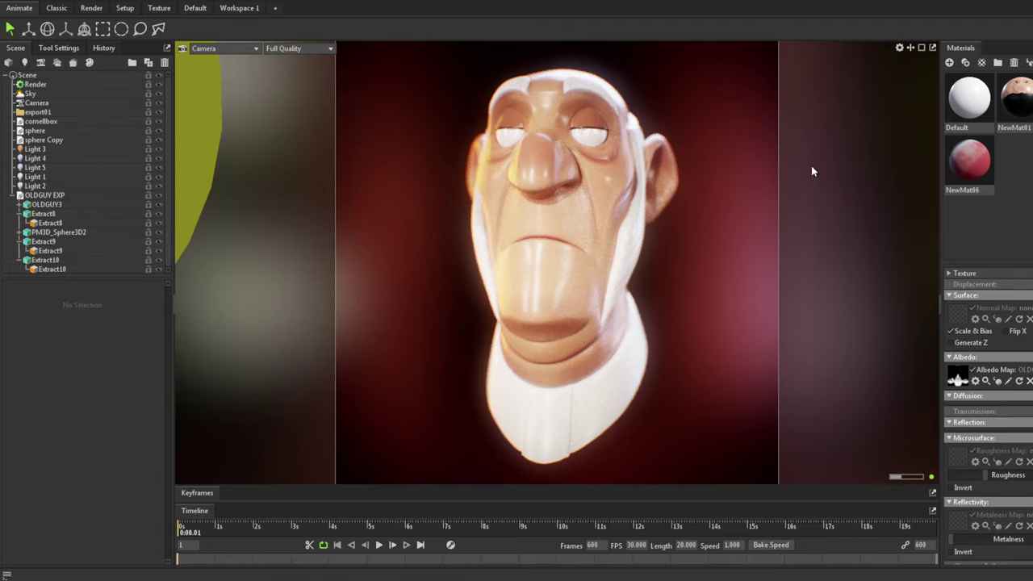
Set Light 3's colour to pale blue and check Light 4's colour.
click(1015, 98)
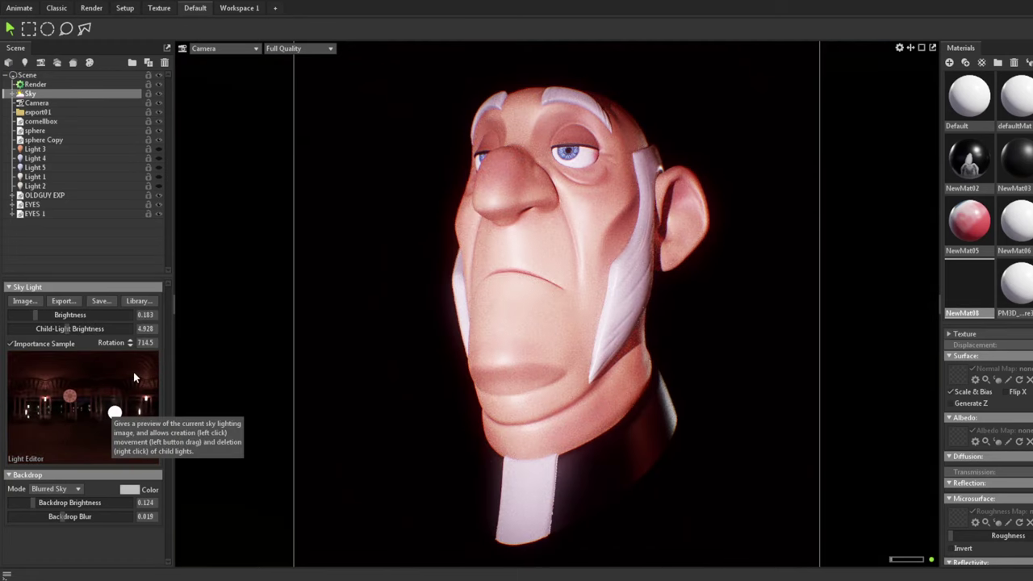
click(566, 356)
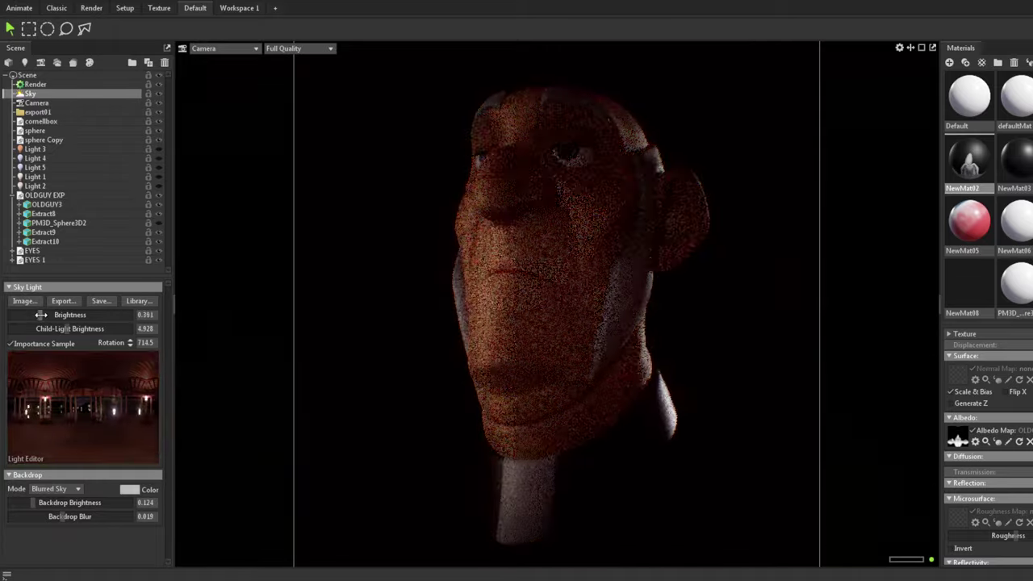
click(35, 148)
click(129, 313)
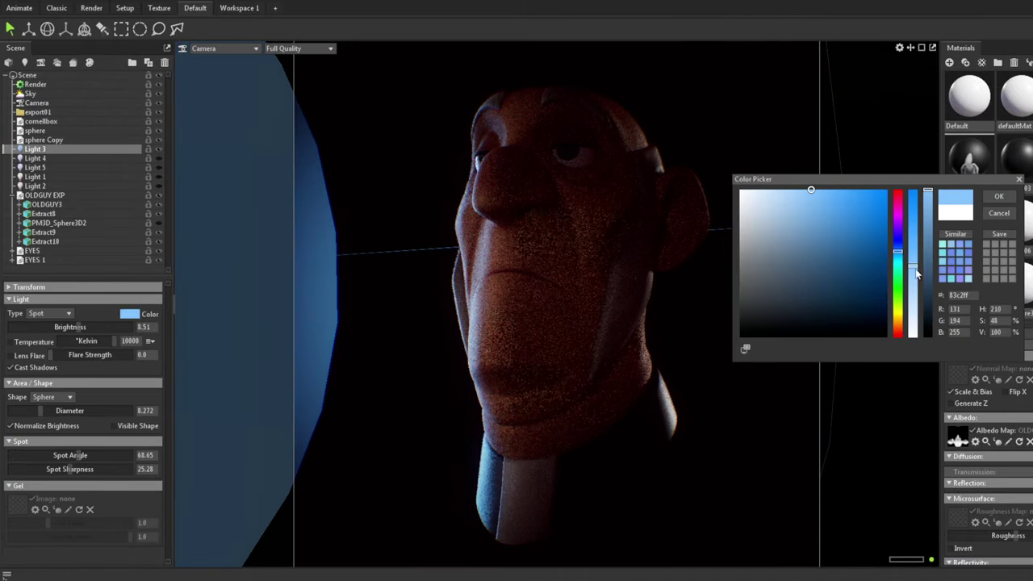
click(34, 158)
click(129, 313)
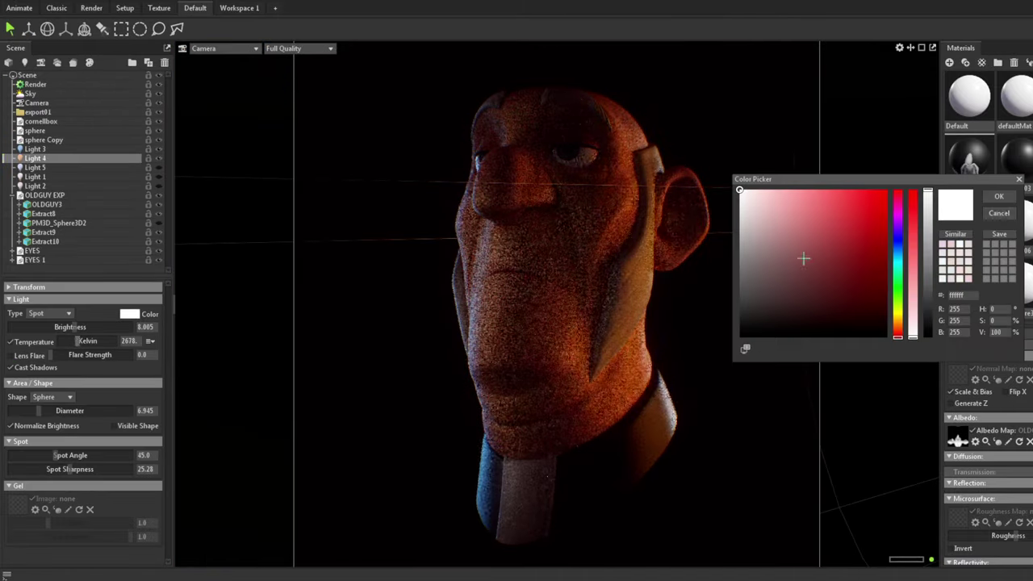
click(186, 261)
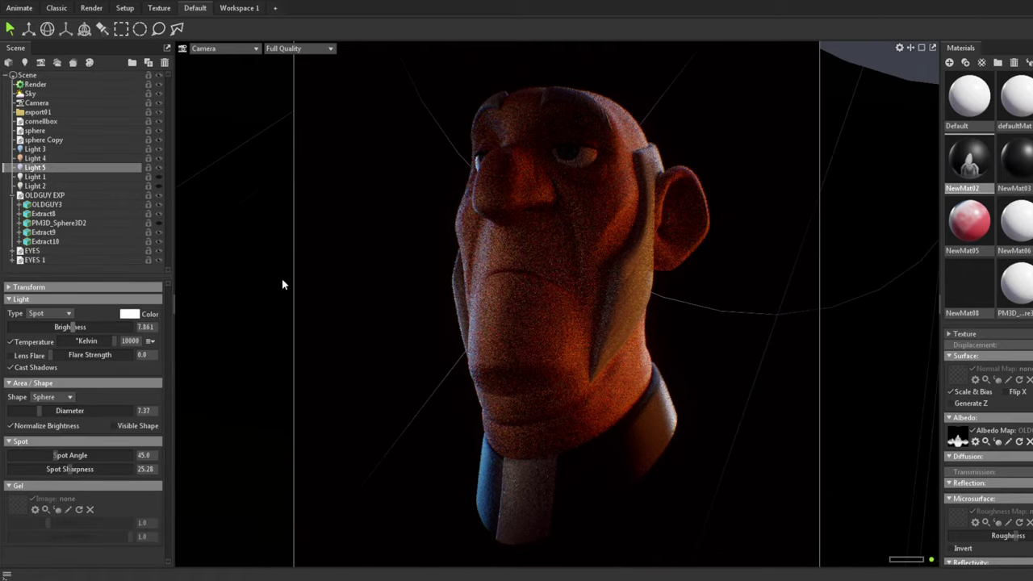
Give Light 1 a pale pink colour, then review the camera's post effects.
click(129, 176)
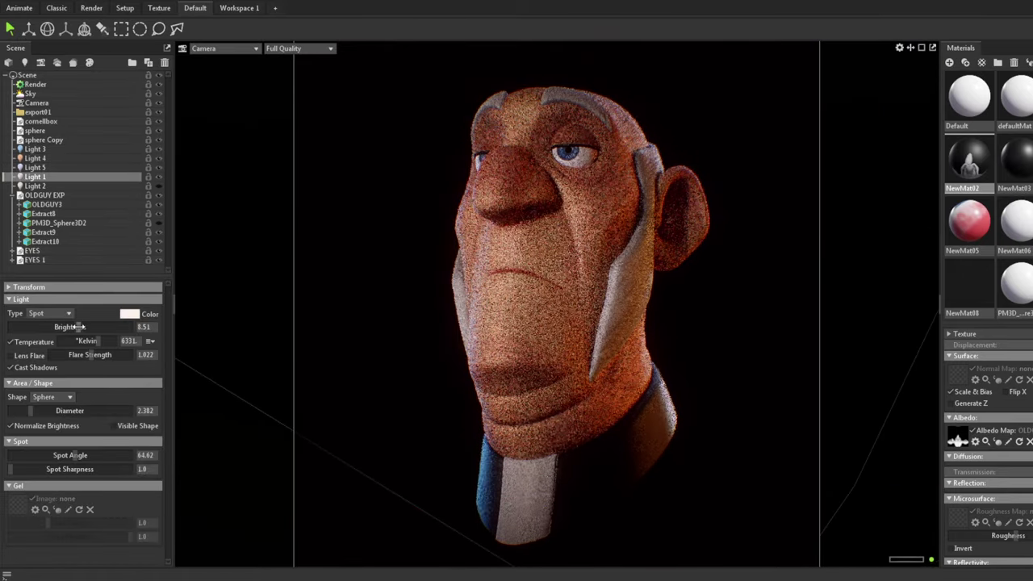
click(129, 314)
click(1001, 196)
click(137, 148)
key(f)
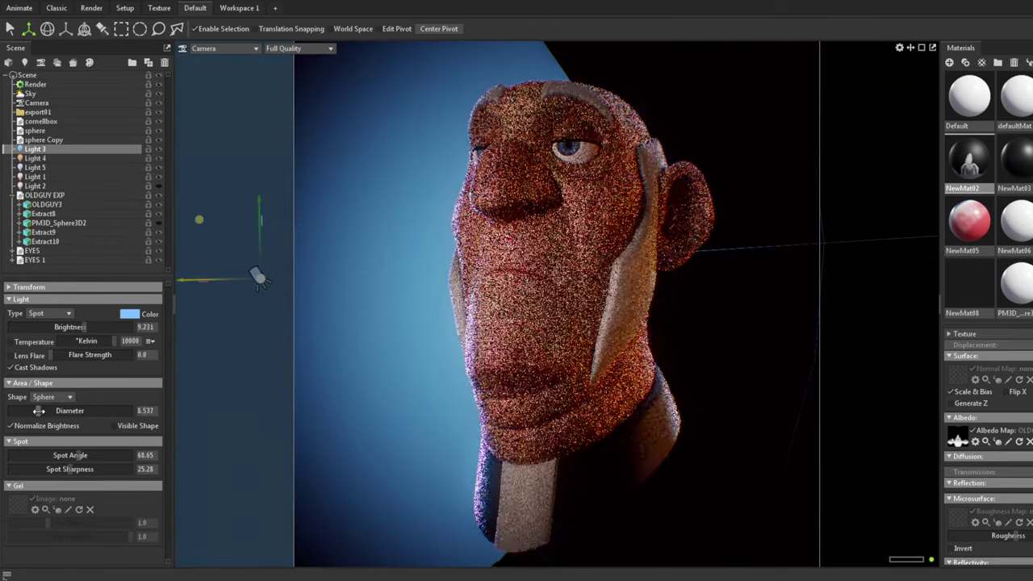
click(36, 103)
scroll(46, 444, down, 10)
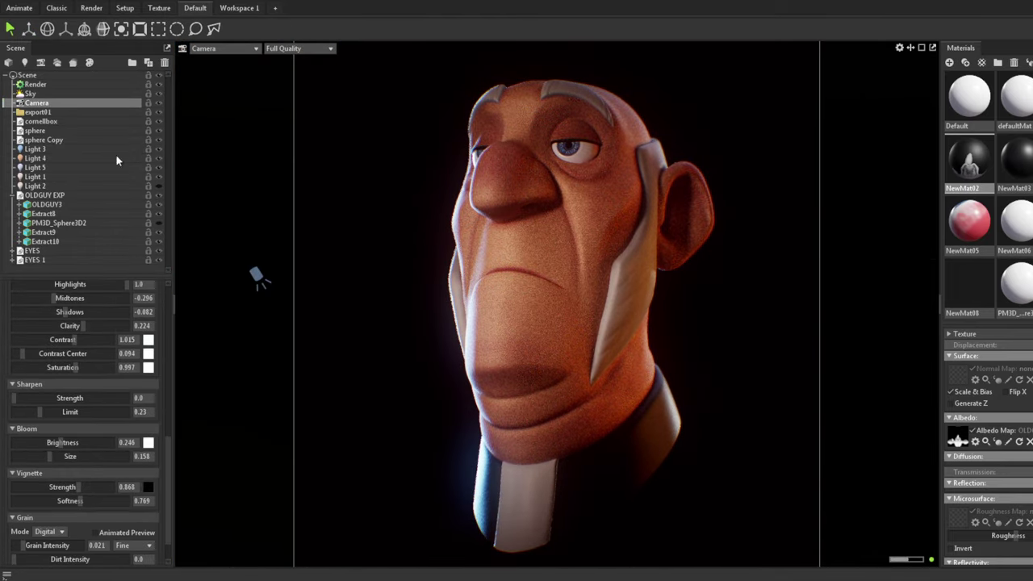
Move and rotate Light 3 beside the ear, then select the sky light to rotate it.
click(256, 276)
key(w)
click(158, 9)
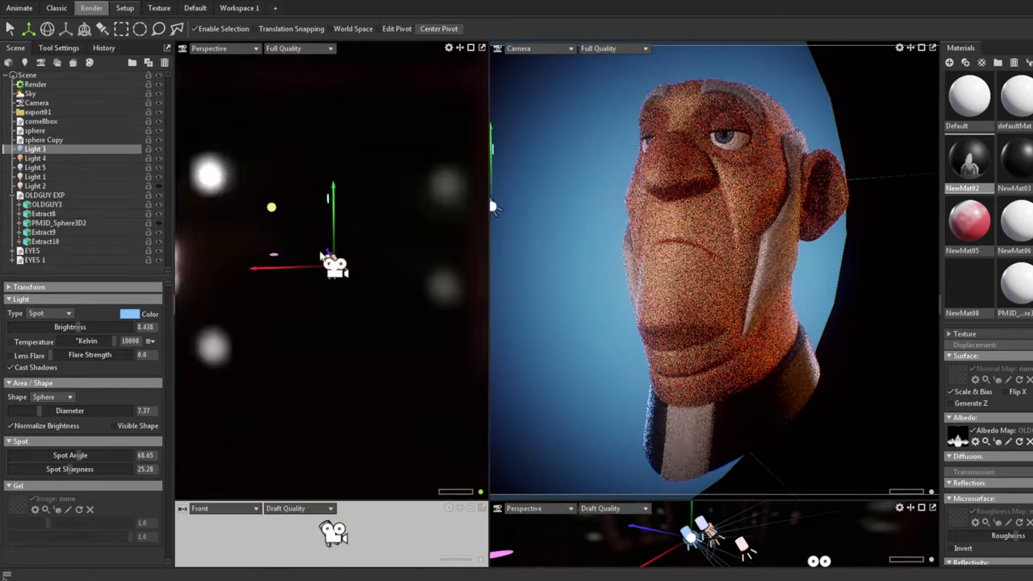
click(195, 8)
key(e)
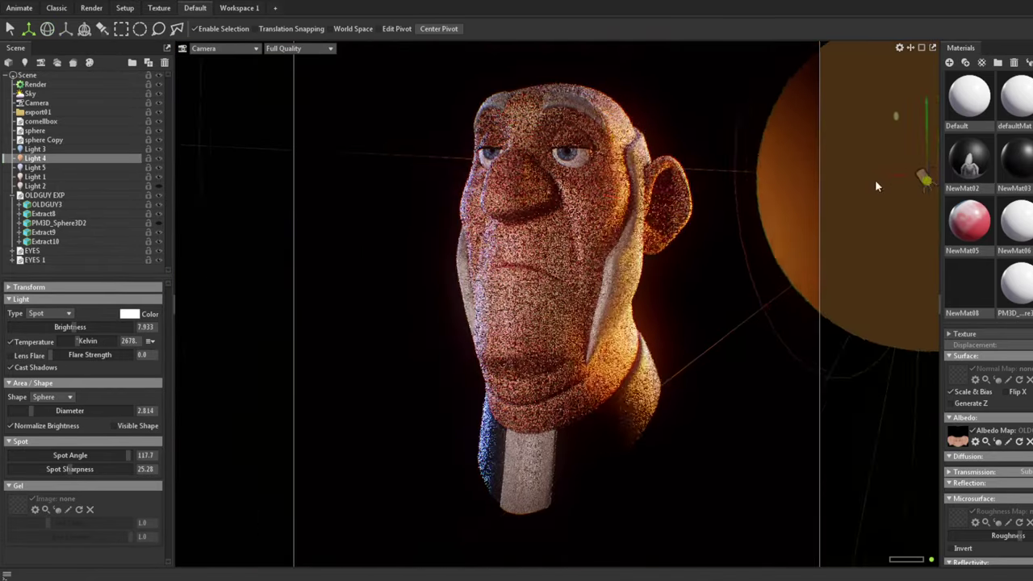
ctrl+click(696, 217)
click(431, 356)
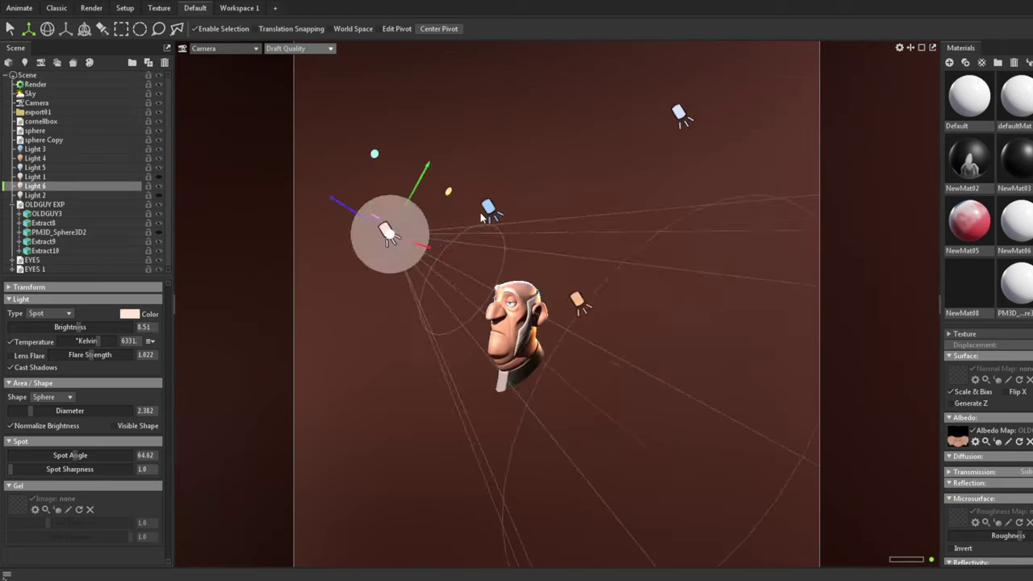
key(e)
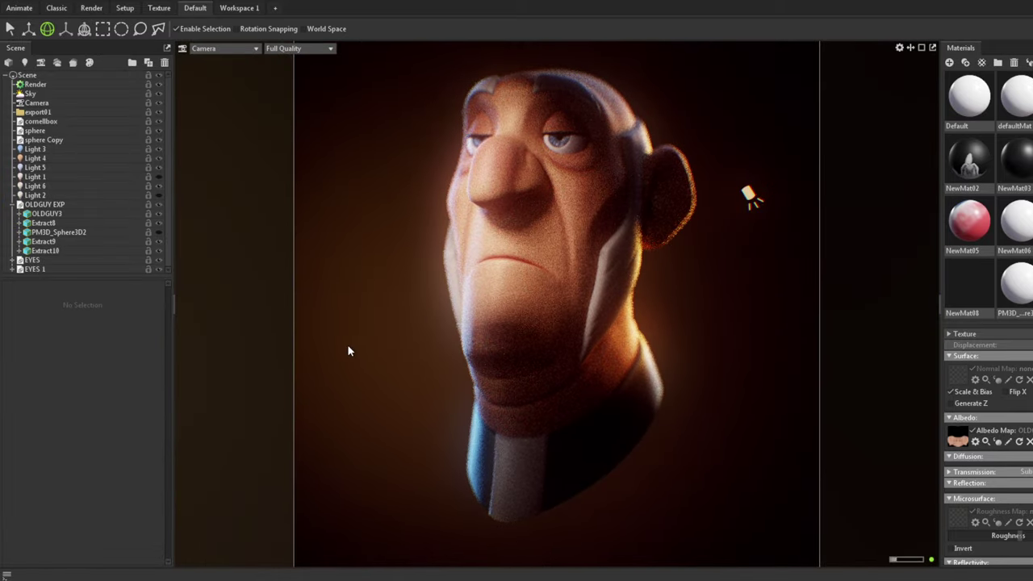
Select Directional Light 2 and toggle the sky lighting off and back on to compare.
click(159, 94)
click(159, 94)
click(130, 195)
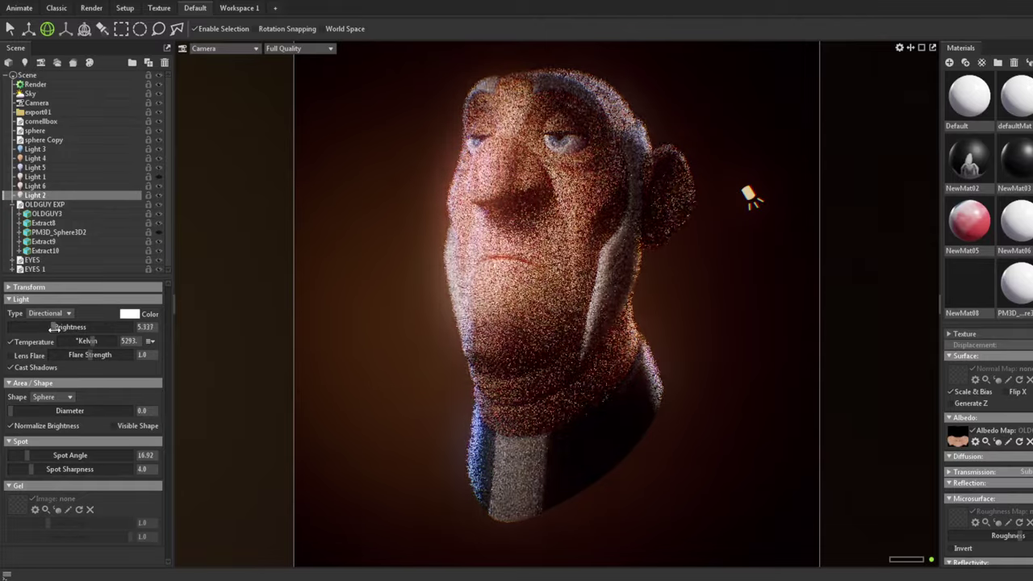